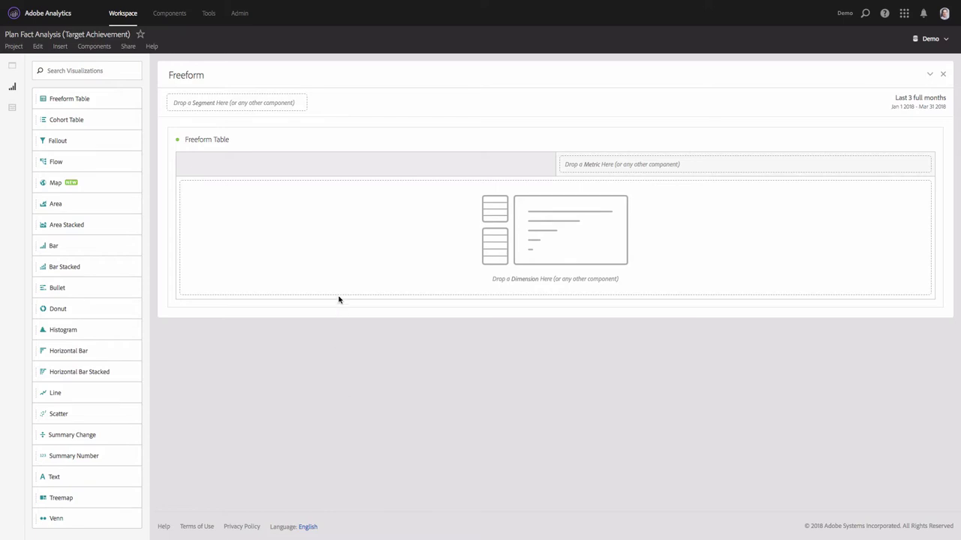
# Step: Add the Net Sales Plan, EUR and Net Sales Actuals, EUR metrics as table columns
pyautogui.click(12, 107)
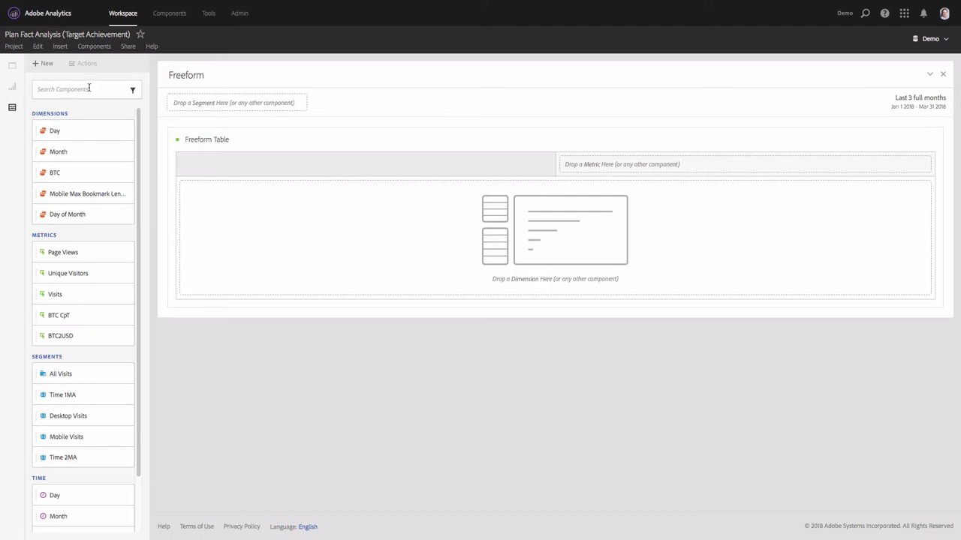
pyautogui.write('net')
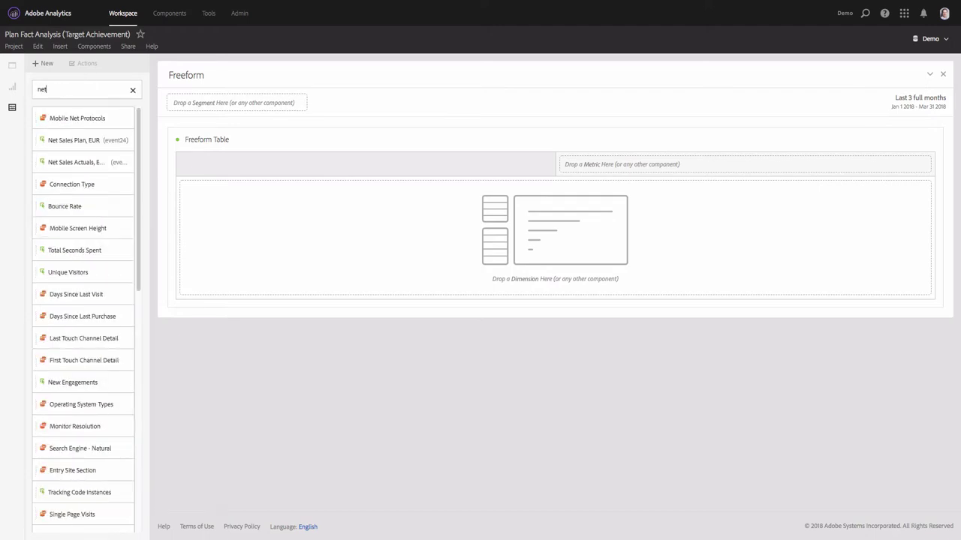
pyautogui.click(77, 141)
pyautogui.keyDown('shift'); pyautogui.click(78, 164); pyautogui.keyUp('shift')
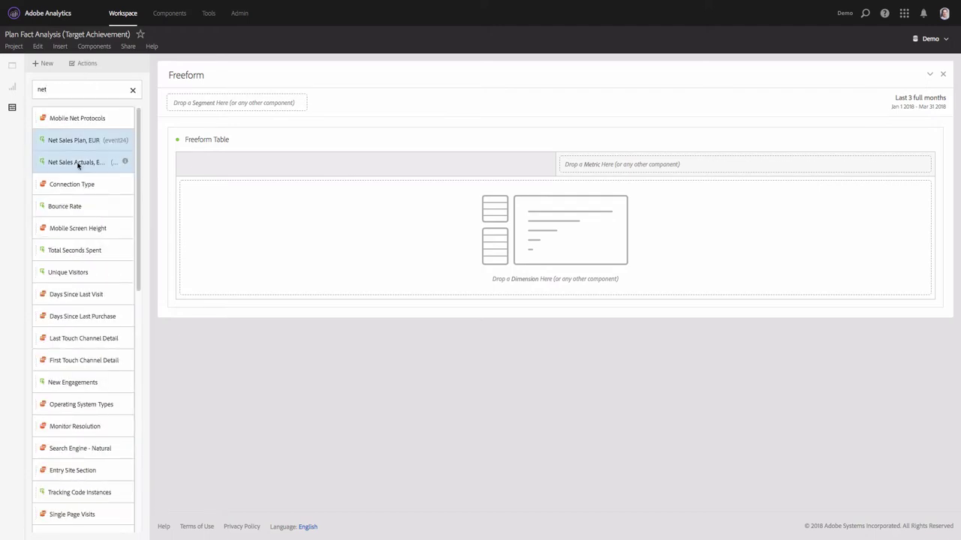
pyautogui.moveTo(65, 144); pyautogui.dragTo(605, 164)
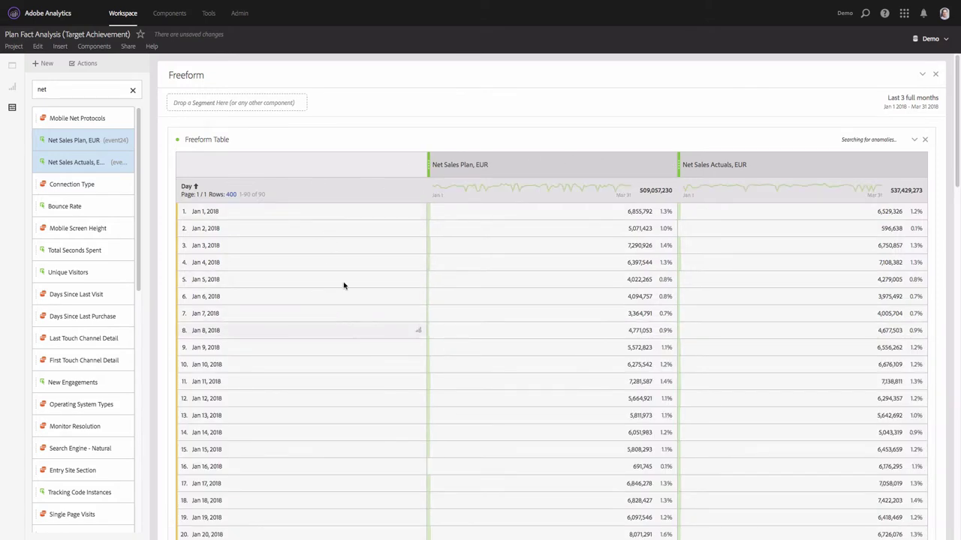
# Step: Turn off Percent, Anomalies and Background display for both net sales columns
pyautogui.click(619, 165)
pyautogui.keyDown('shift'); pyautogui.click(782, 160); pyautogui.keyUp('shift')
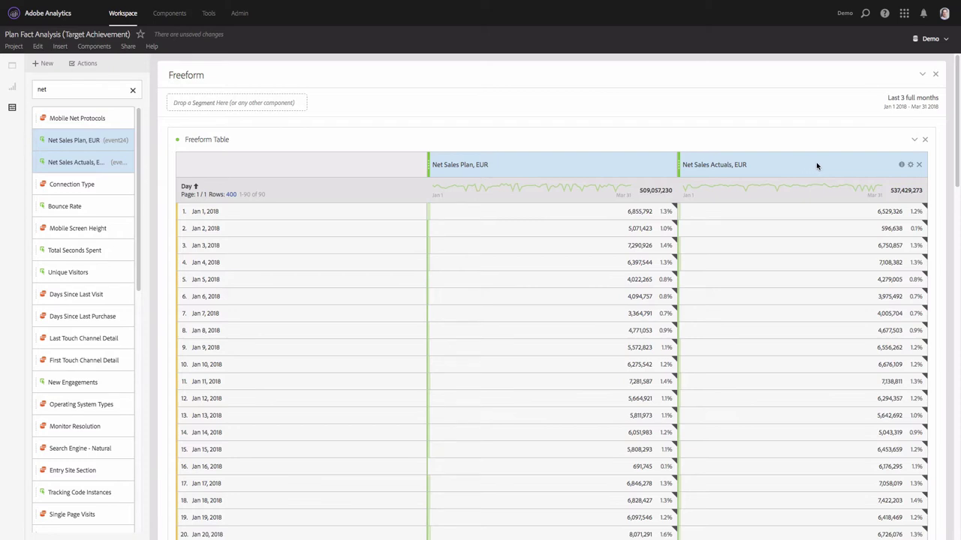
pyautogui.click(909, 166)
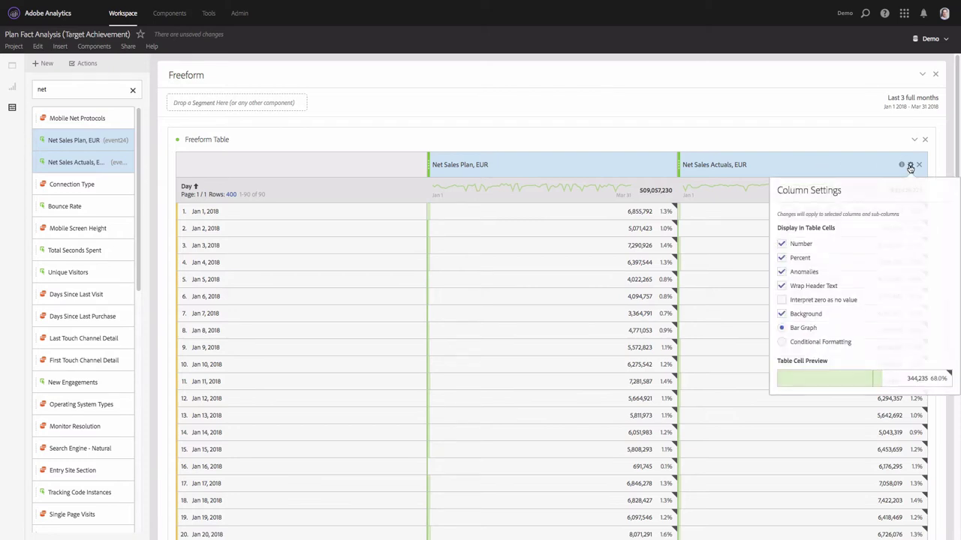
pyautogui.click(783, 259)
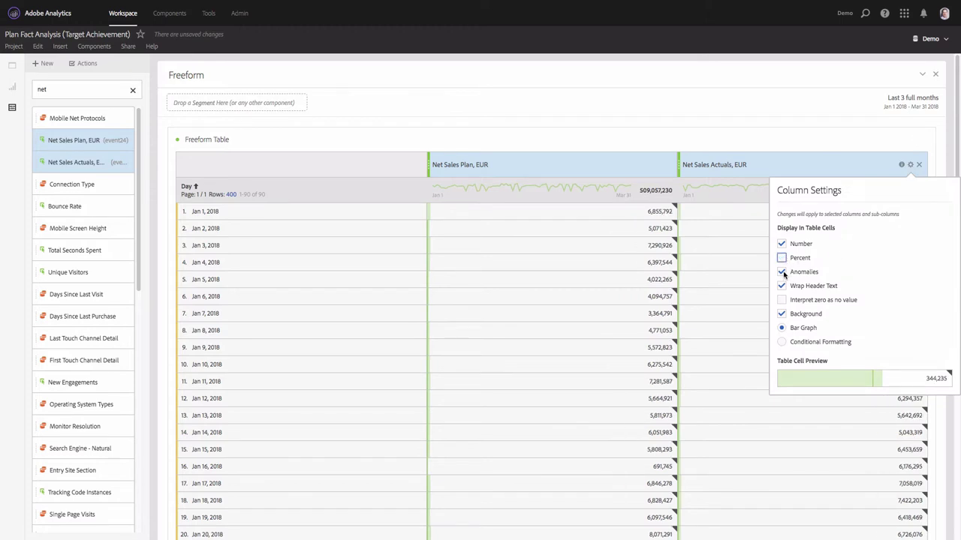
pyautogui.click(782, 273)
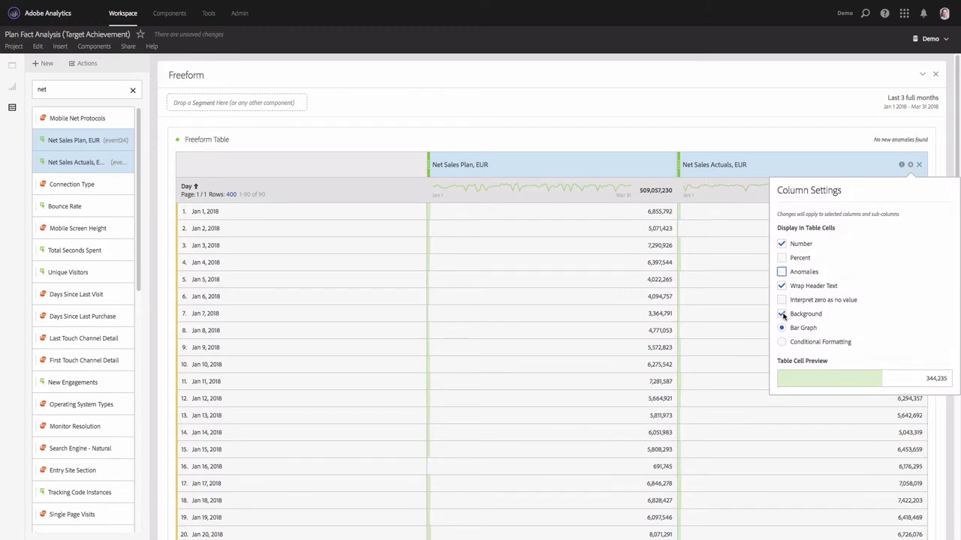
pyautogui.click(782, 314)
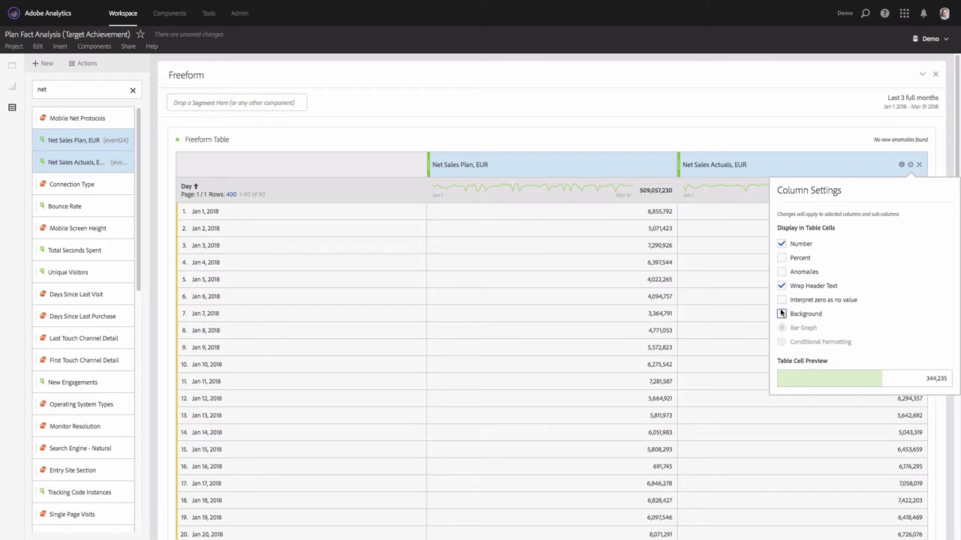
pyautogui.click(742, 142)
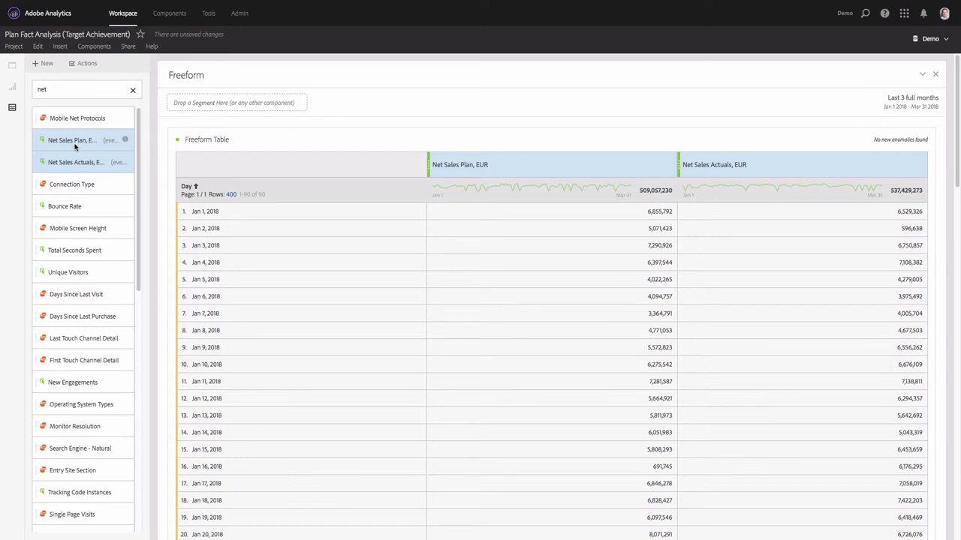
# Step: Add a Line chart above the table with anomalies hidden and granularity set to Week
pyautogui.click(12, 88)
pyautogui.moveTo(77, 397); pyautogui.dragTo(590, 217)
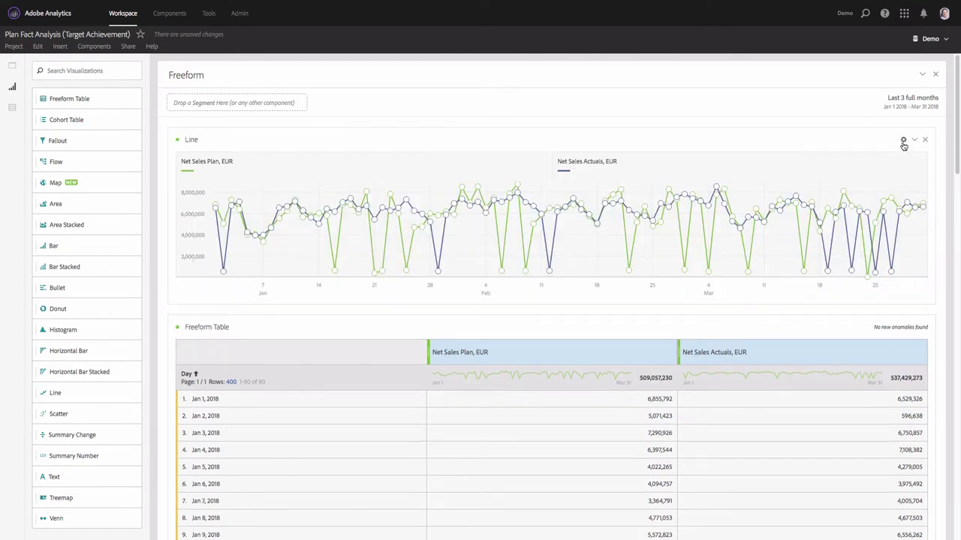
pyautogui.click(903, 140)
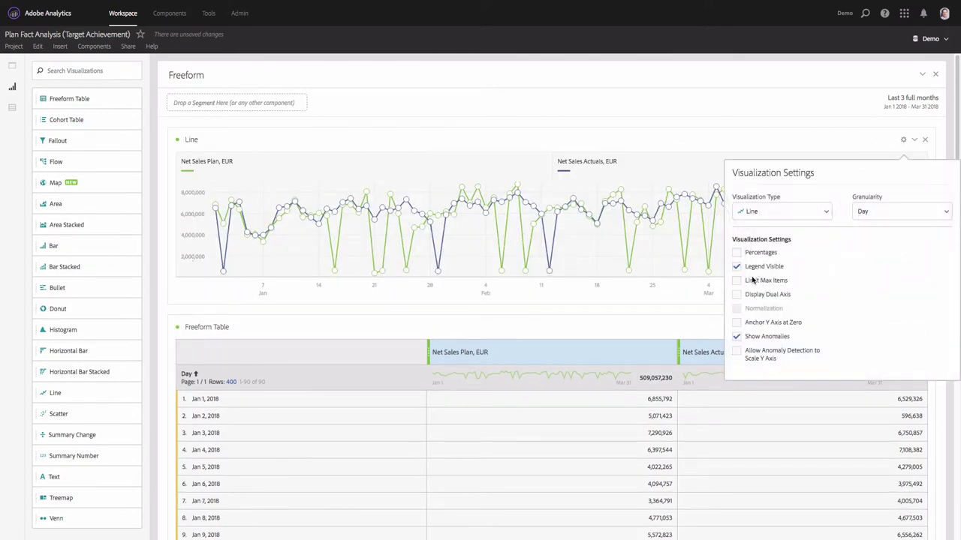
pyautogui.click(738, 336)
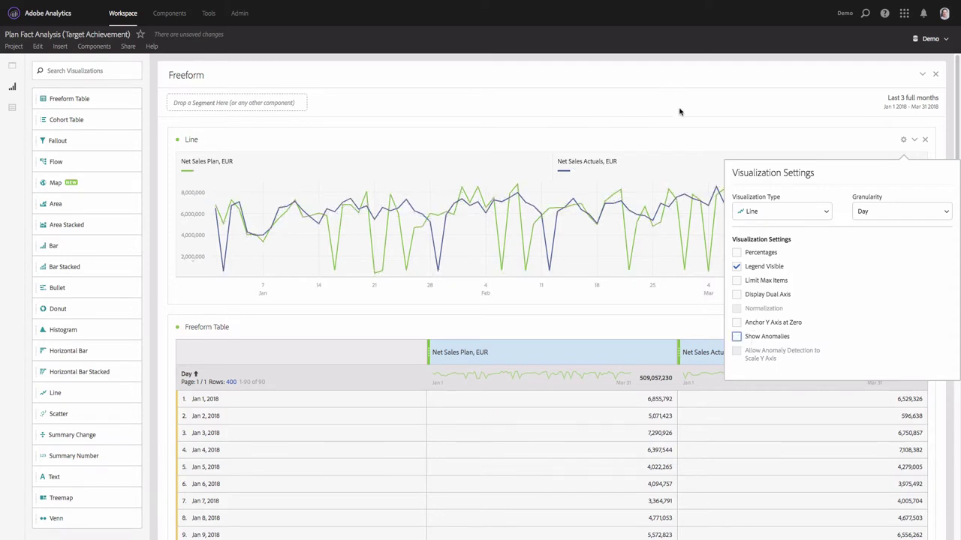
pyautogui.click(893, 210)
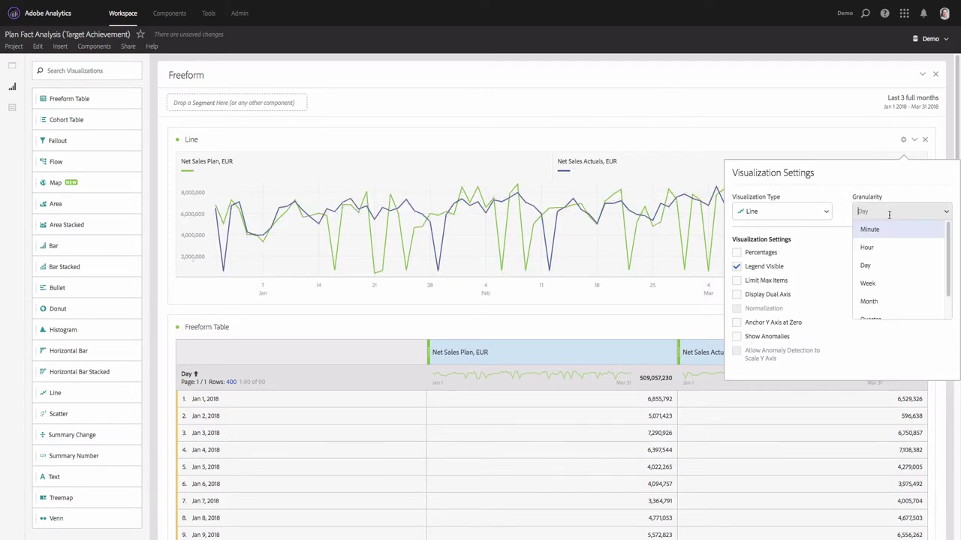
pyautogui.click(897, 285)
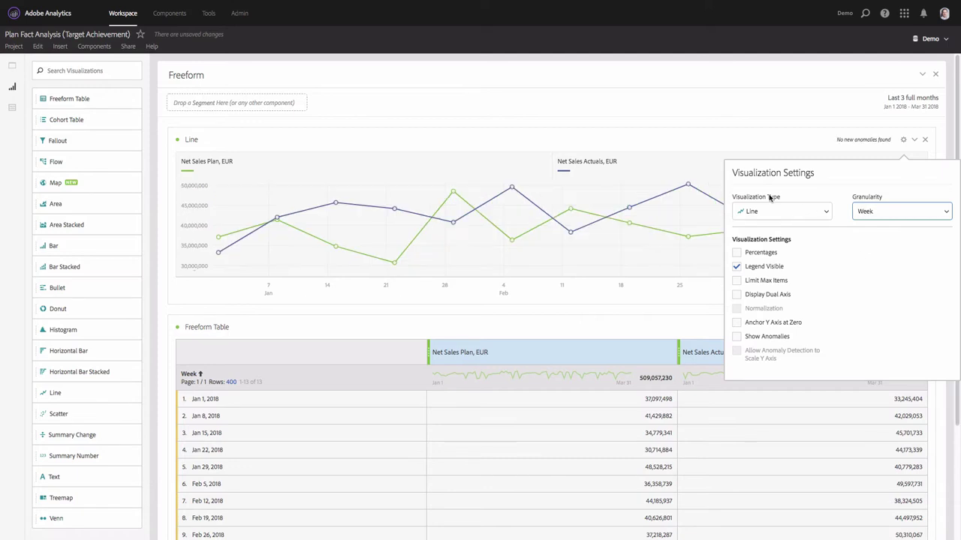
pyautogui.click(658, 139)
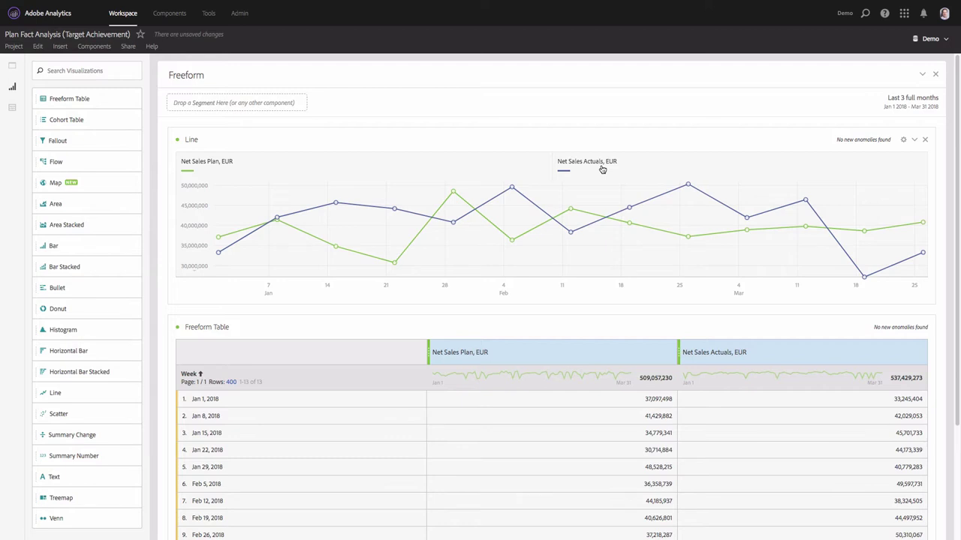
# Step: Rename the line chart 'Target achievement by week' and narrow it to half the panel width
pyautogui.click(191, 141)
pyautogui.write('Target achievem')
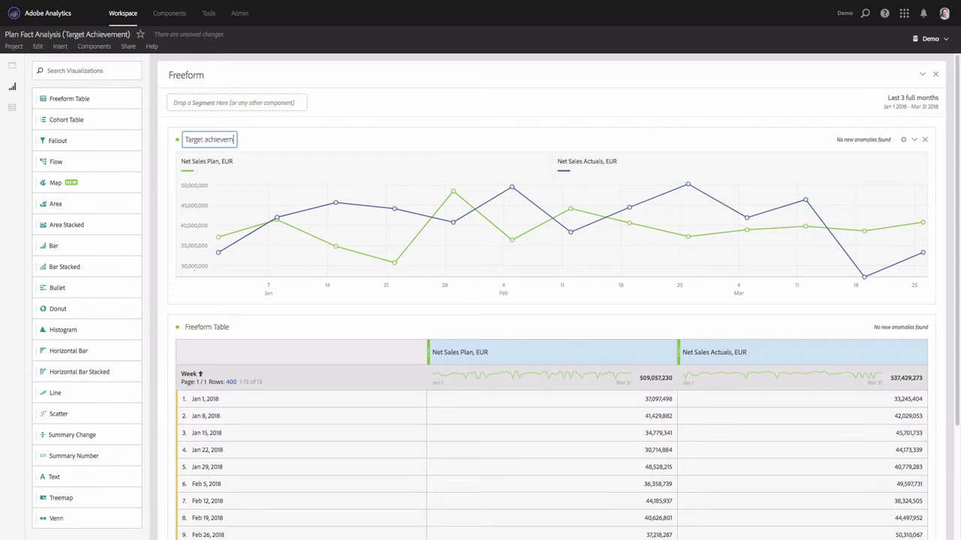
pyautogui.write('ent by week')
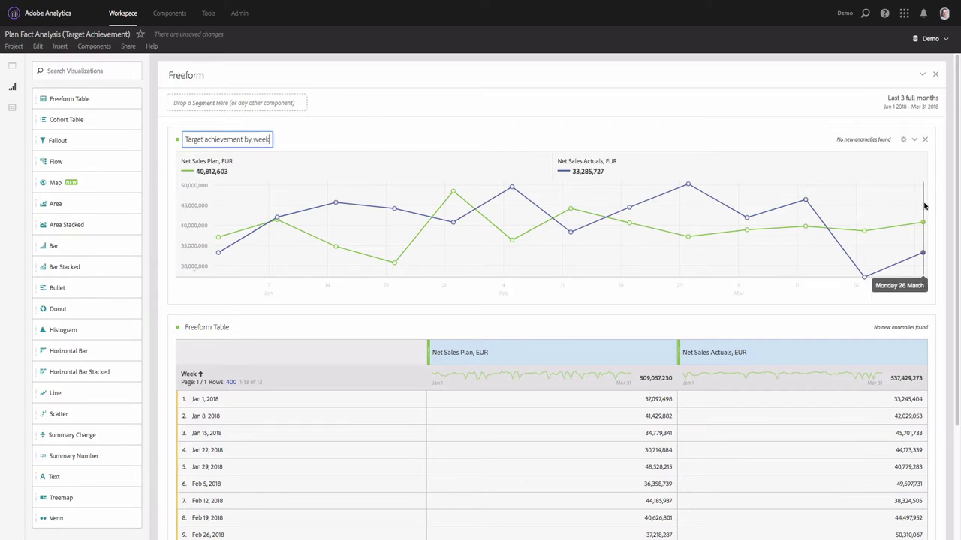
pyautogui.moveTo(935, 199); pyautogui.dragTo(462, 193)
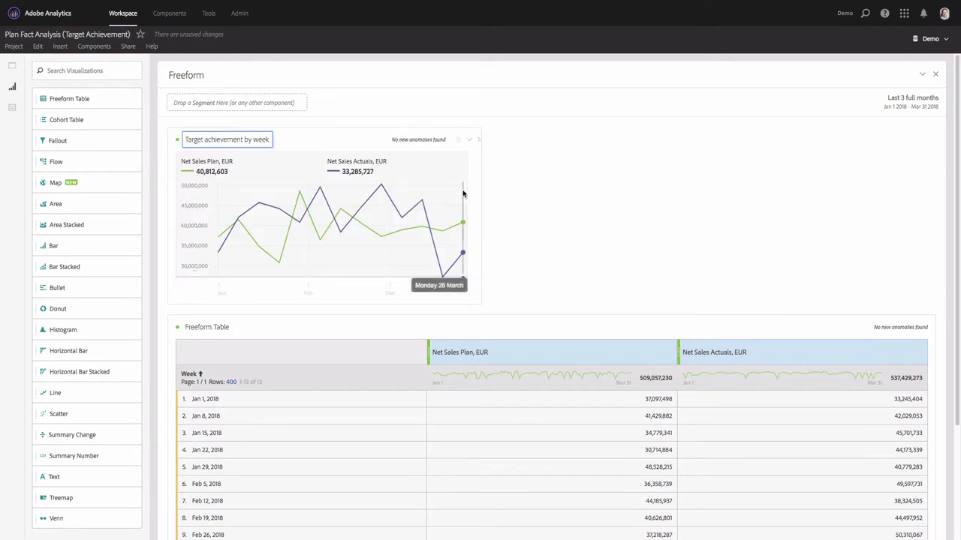
pyautogui.click(192, 270)
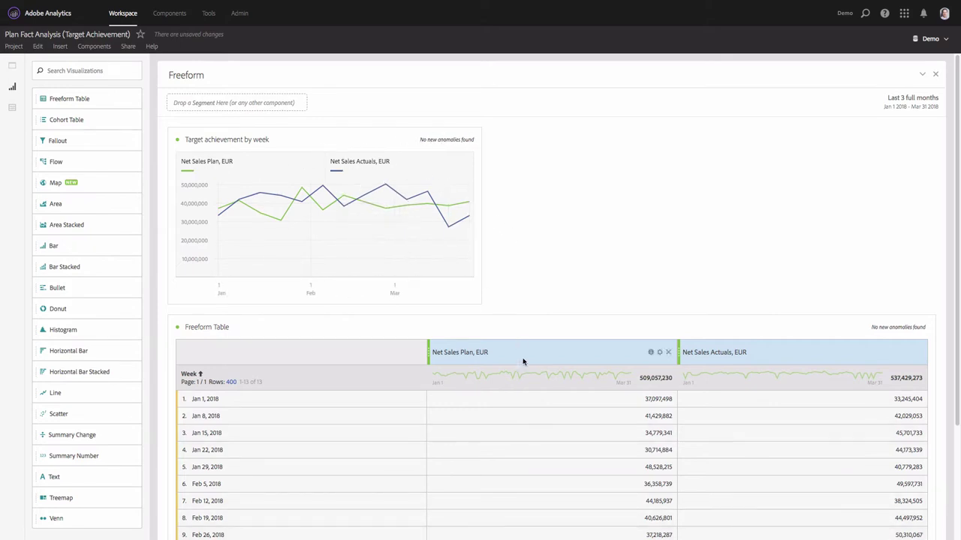
# Step: Feed the chart from the Plan and Actuals total cells and enable Lock Selection
pyautogui.click(661, 384)
pyautogui.keyDown('ctrl'); pyautogui.click(710, 384); pyautogui.keyUp('ctrl')
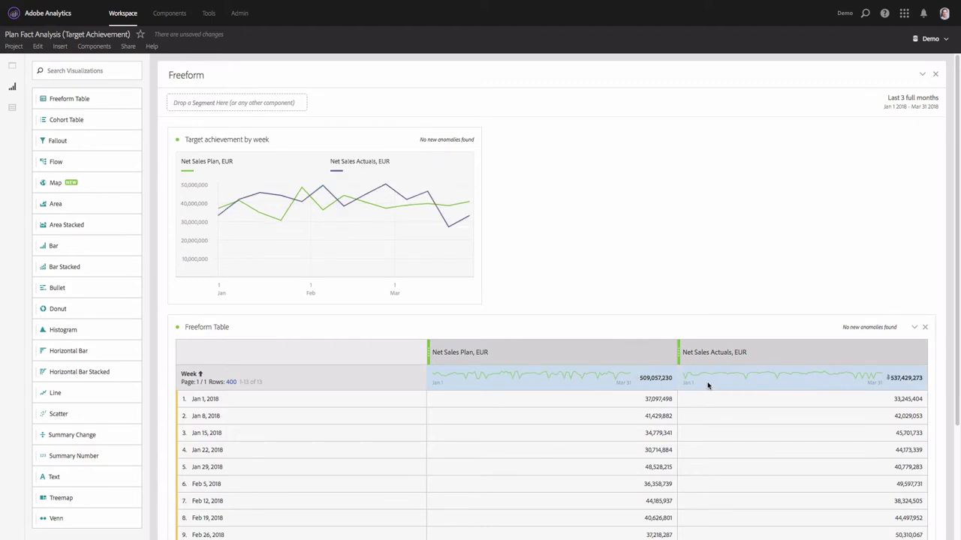
pyautogui.click(177, 139)
pyautogui.click(151, 228)
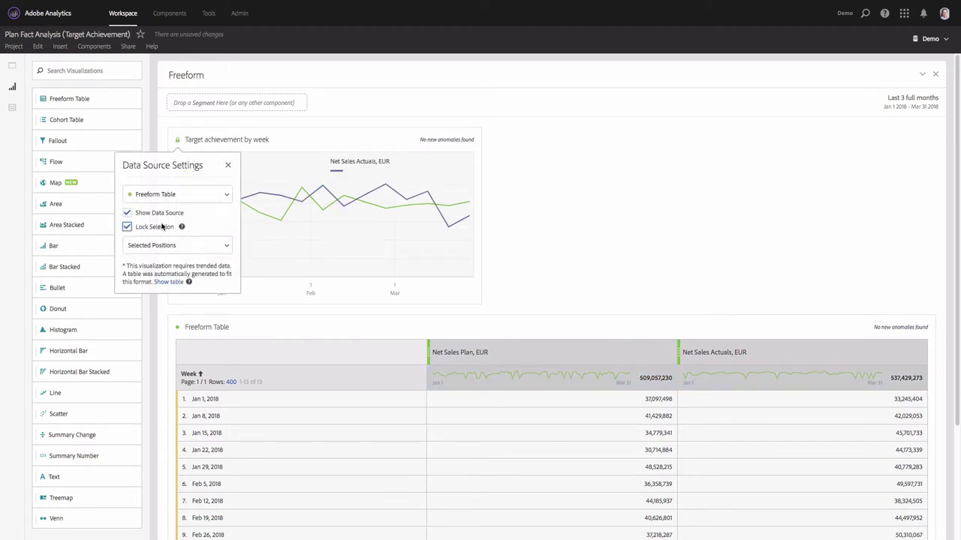
pyautogui.click(526, 203)
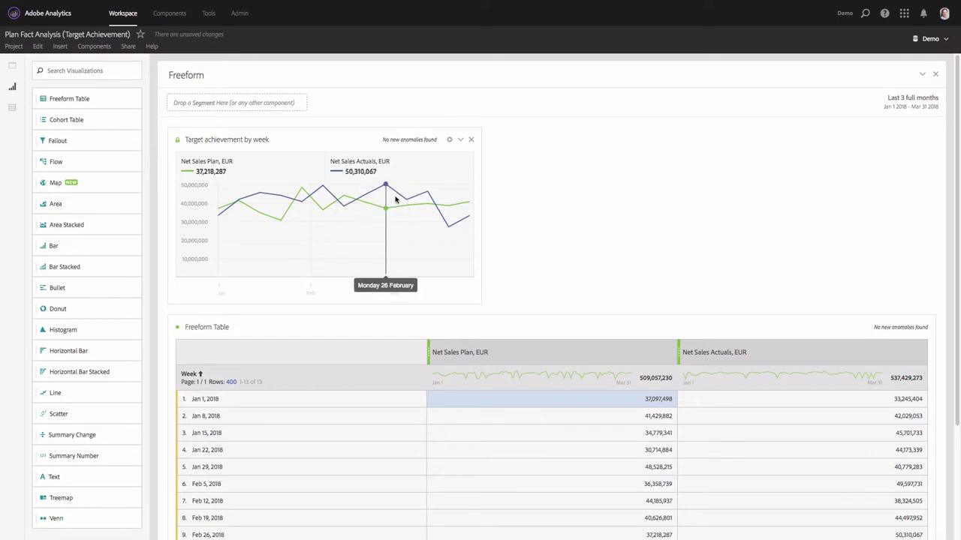
# Step: Create a Percent Change column from the selected Net Sales Plan and Net Sales Actuals columns
pyautogui.click(631, 356)
pyautogui.keyDown('shift'); pyautogui.click(768, 356); pyautogui.keyUp('shift')
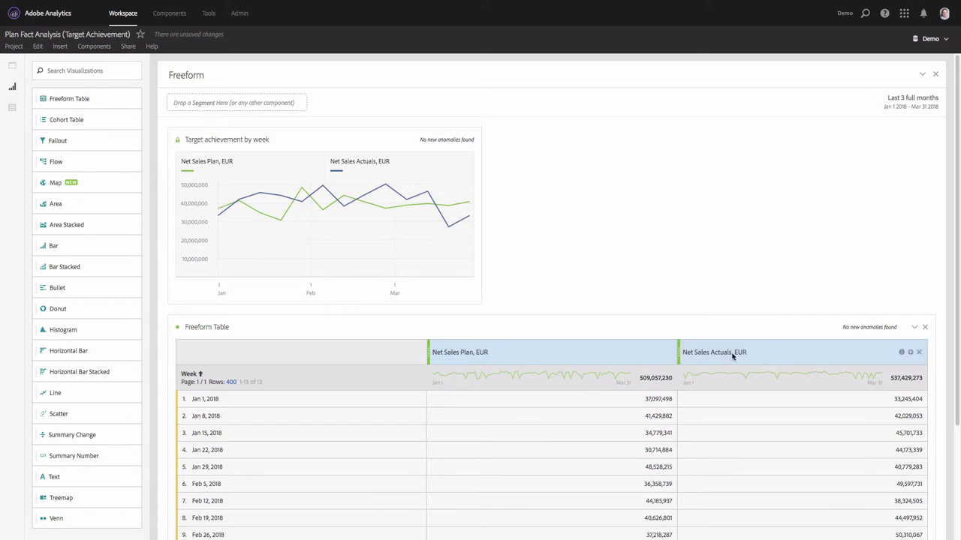
pyautogui.rightClick(819, 354)
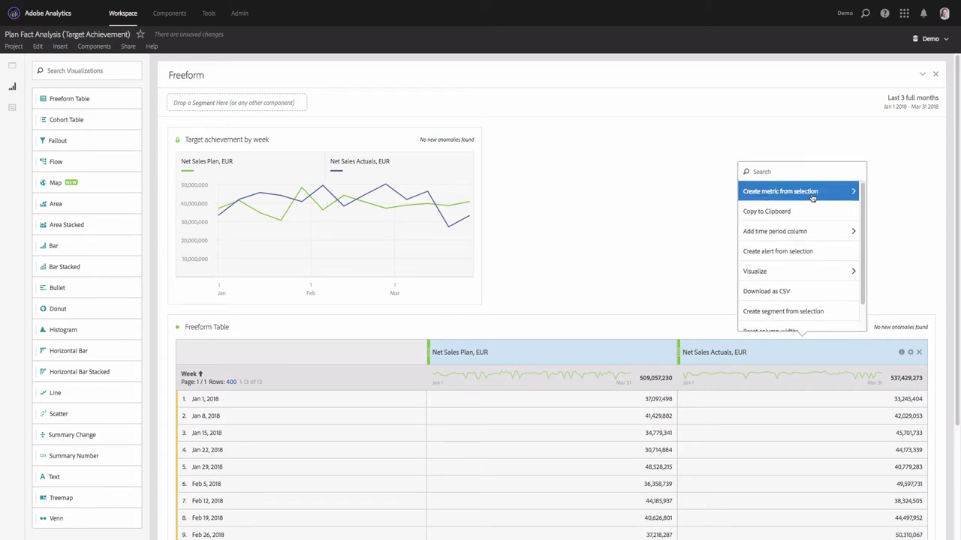
pyautogui.click(811, 192)
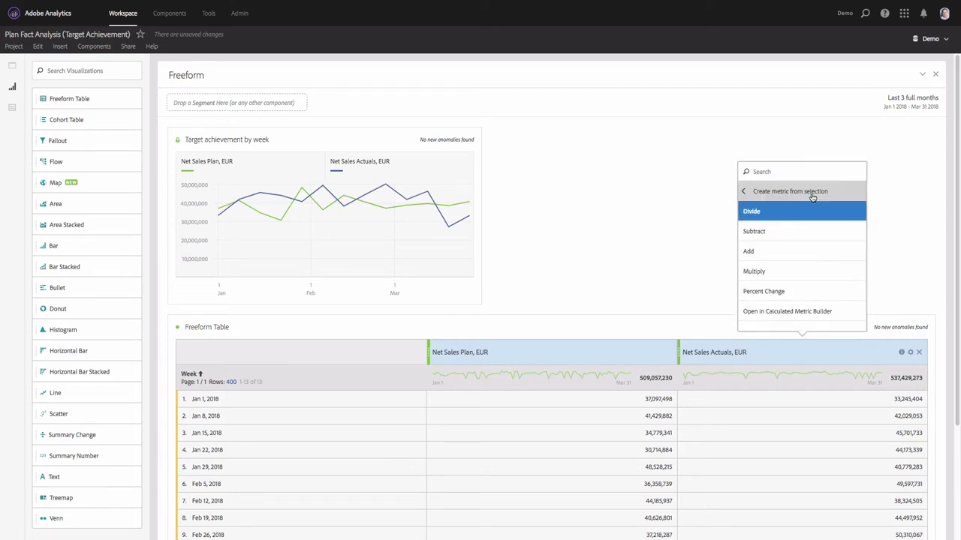
pyautogui.click(813, 299)
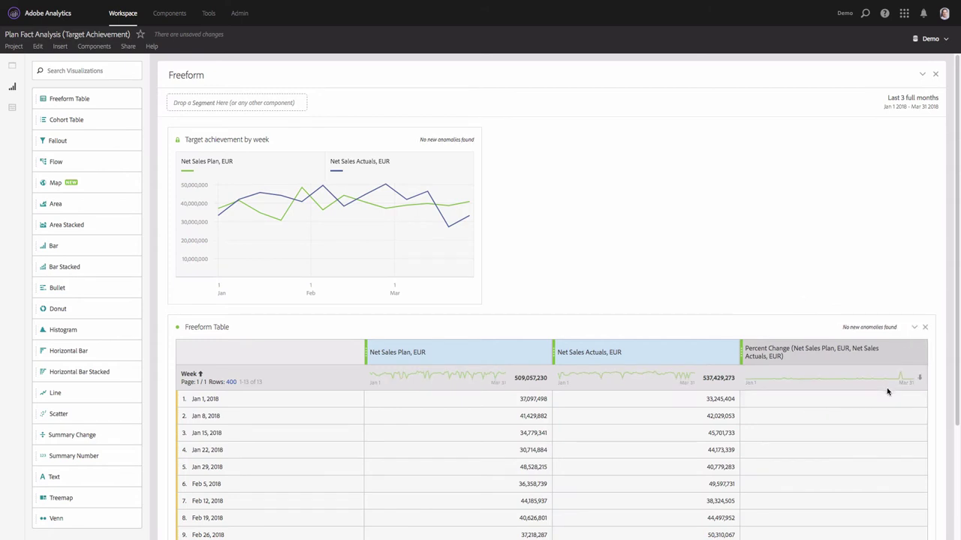
pyautogui.moveTo(905, 366)
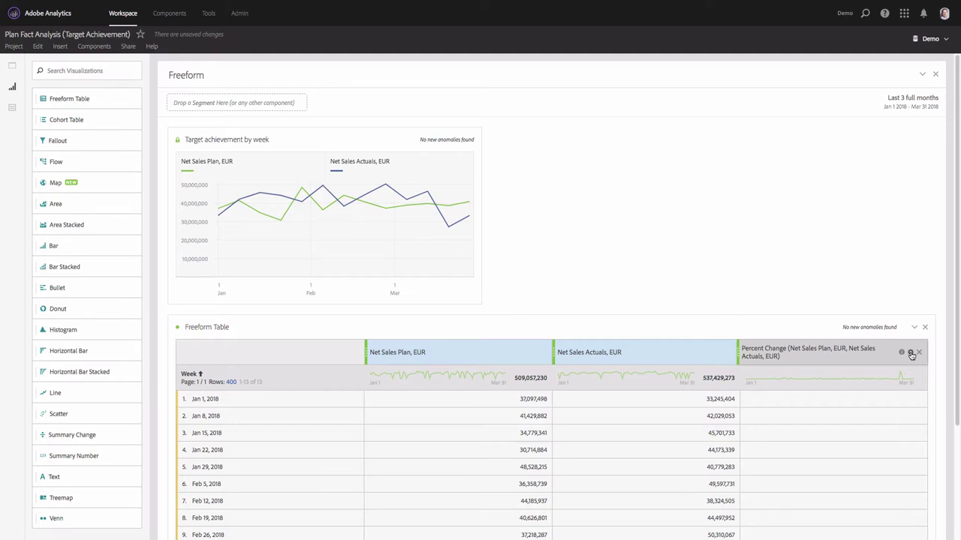
# Step: Display the Percent Change column values as percentages instead of numbers
pyautogui.click(910, 354)
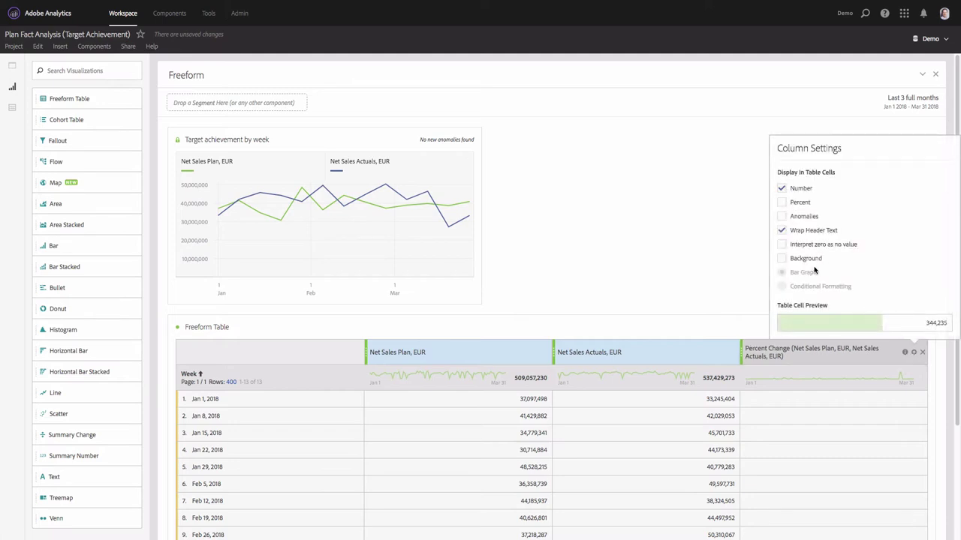
pyautogui.click(781, 202)
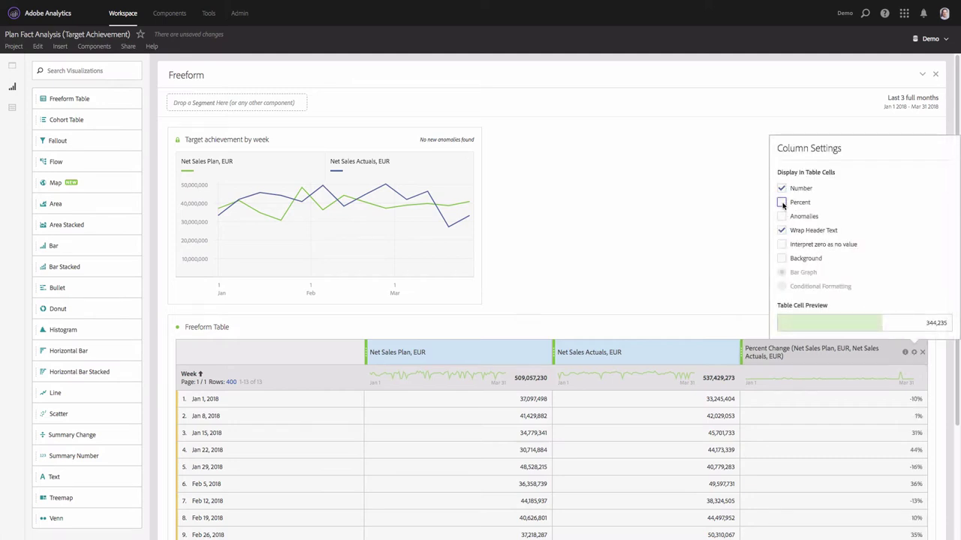
pyautogui.click(783, 189)
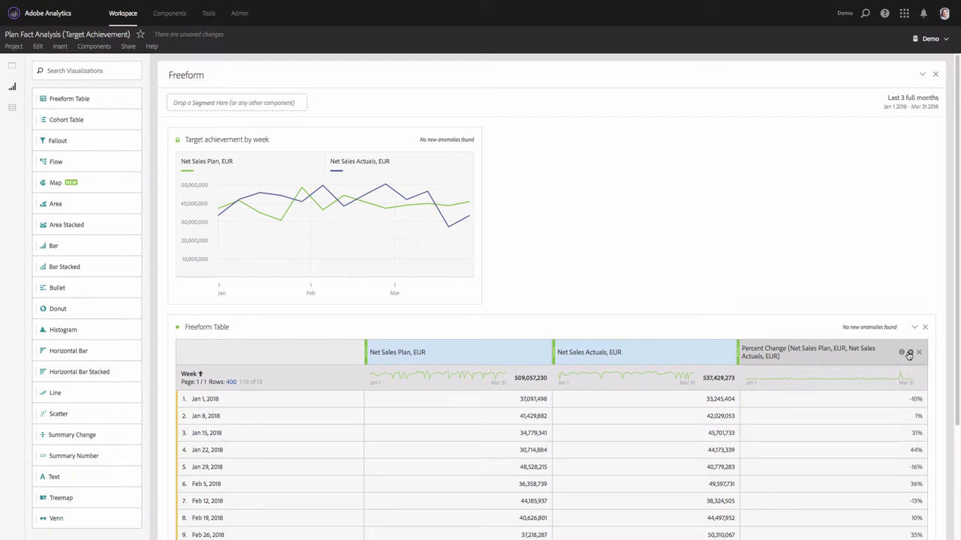
pyautogui.click(909, 353)
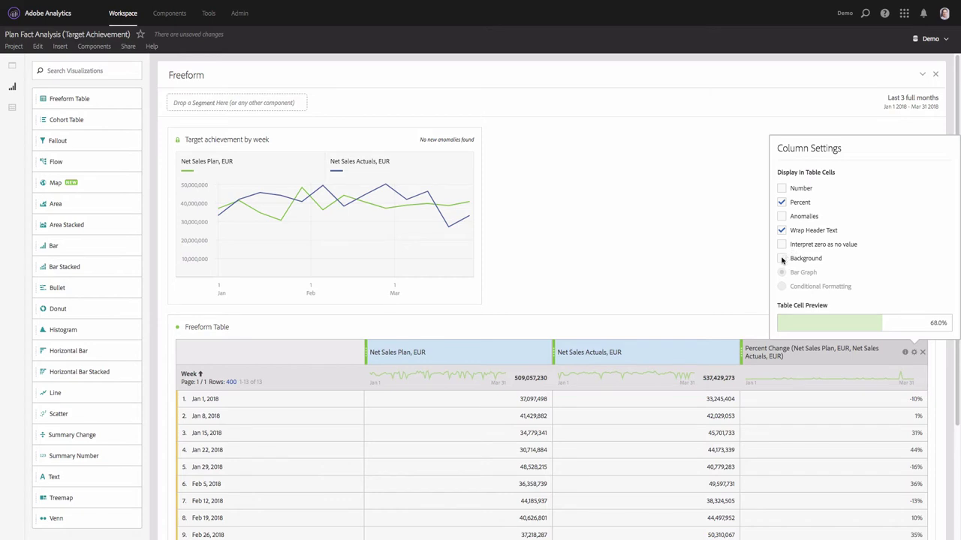
# Step: Give Percent Change cells conditional-formatting backgrounds with custom limits 0,01, 0 and -0,01
pyautogui.click(781, 259)
pyautogui.click(782, 286)
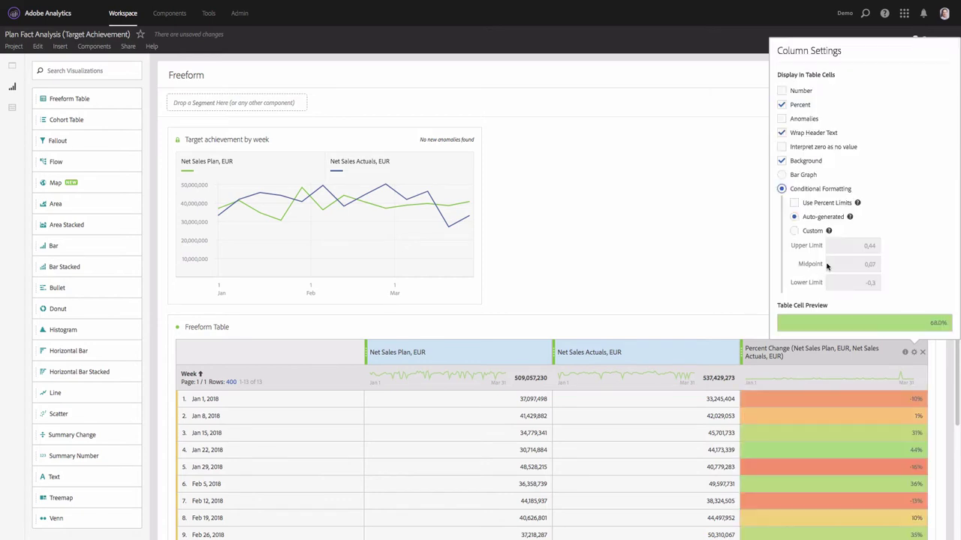
pyautogui.click(794, 230)
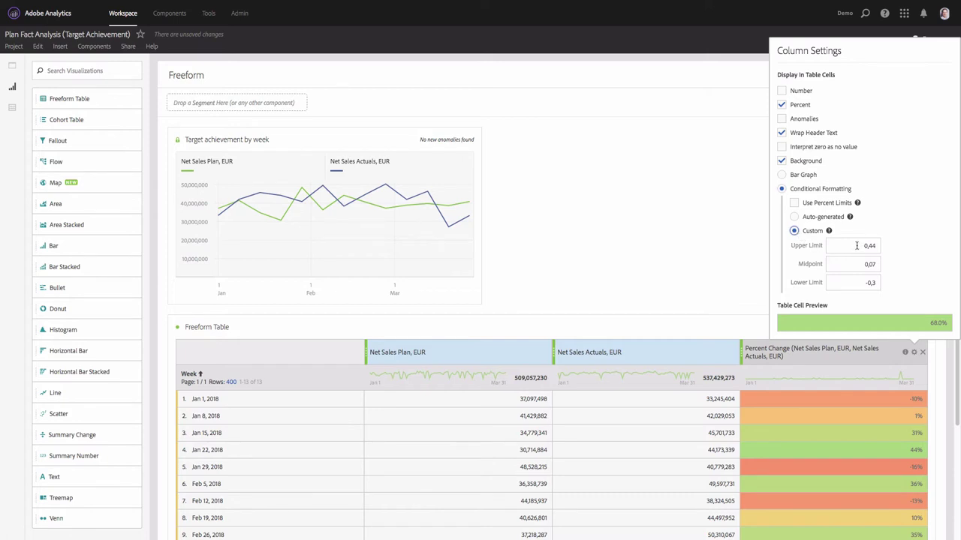
pyautogui.moveTo(856, 245); pyautogui.dragTo(879, 245)
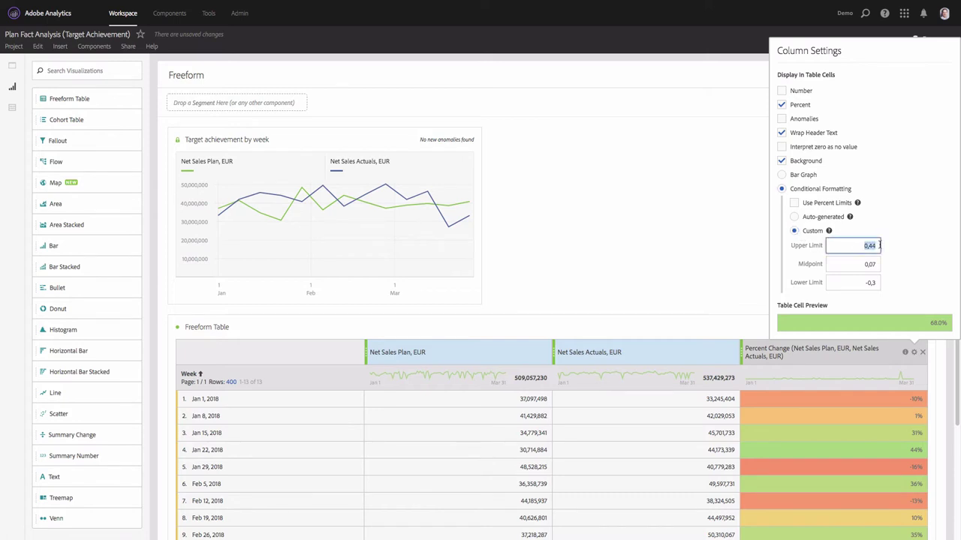
pyautogui.press('Right')
pyautogui.hotkey('shift', 'Left')
pyautogui.hotkey('shift', 'Left')
pyautogui.write('0')
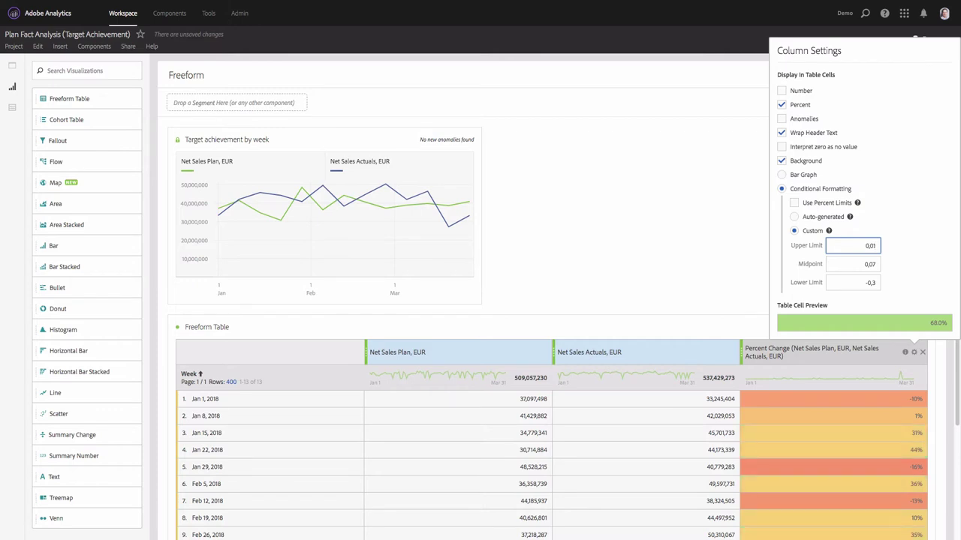
pyautogui.write('1')
pyautogui.press('Tab')
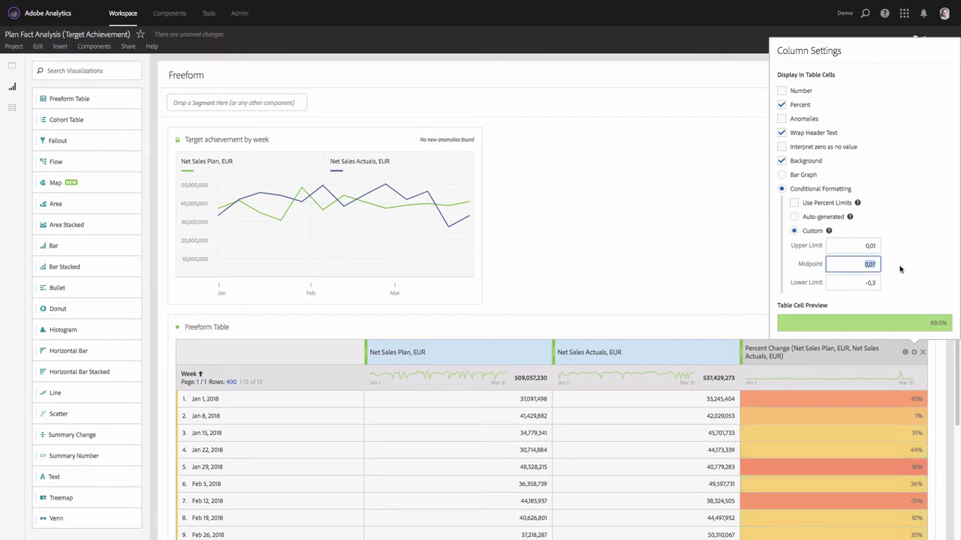
pyautogui.write('0')
pyautogui.press('Tab')
pyautogui.click(874, 282)
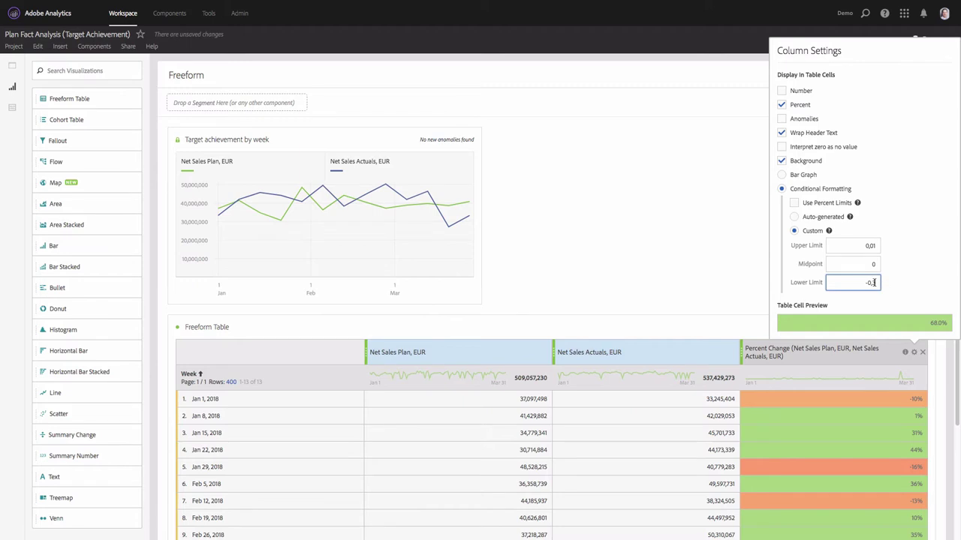
pyautogui.moveTo(873, 283); pyautogui.dragTo(888, 281)
pyautogui.write('01')
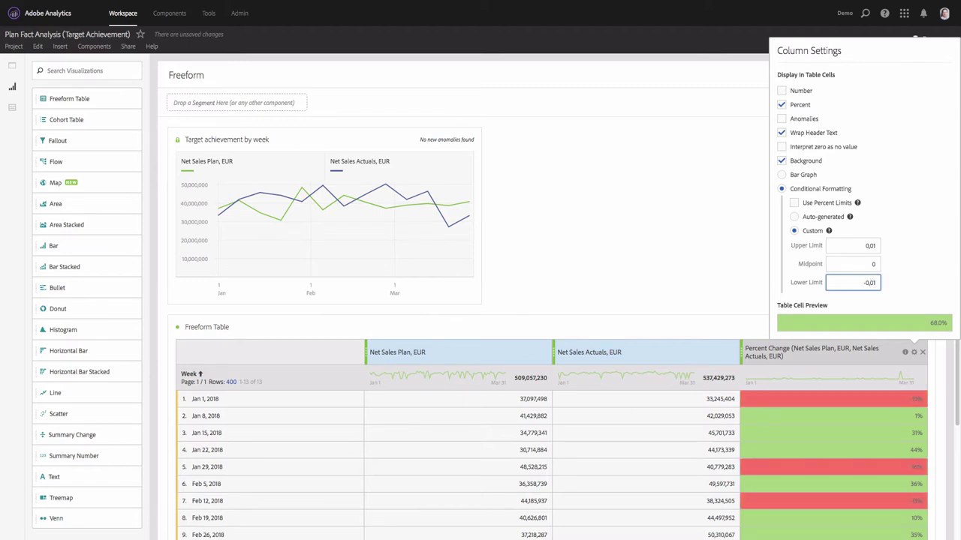
pyautogui.click(755, 278)
# Step: Add a Bar chart to the Freeform panel
pyautogui.scroll(-3, 781, 334)
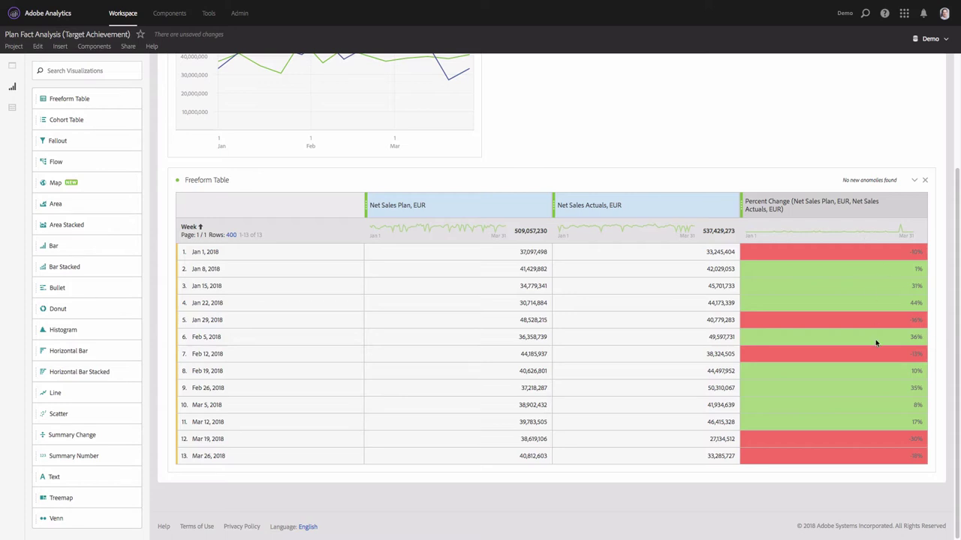
pyautogui.scroll(2, 874, 345)
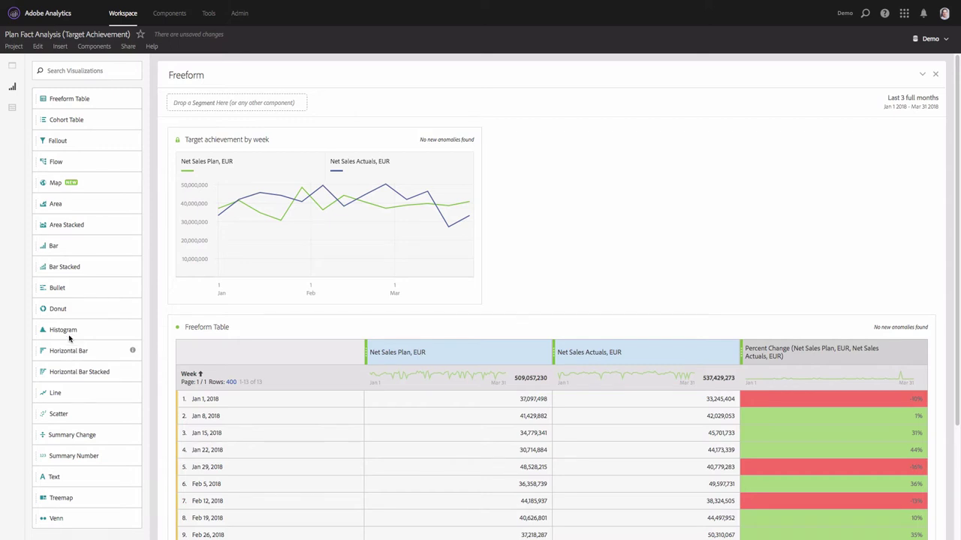
pyautogui.moveTo(54, 247); pyautogui.dragTo(495, 236)
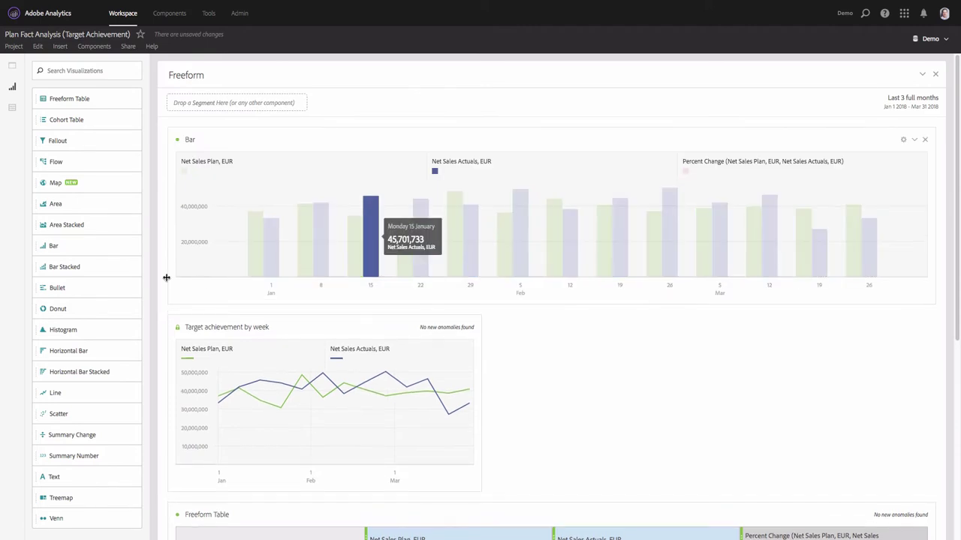
# Step: Move the bar chart beside the line chart, hide its Plan and Actuals bars, and title it 'Target achievement'
pyautogui.moveTo(165, 276); pyautogui.dragTo(480, 253)
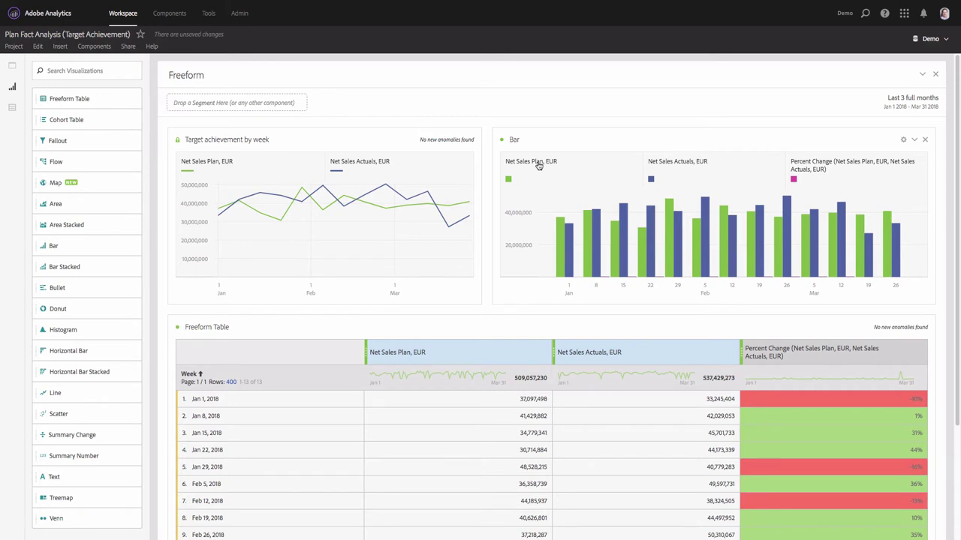
pyautogui.click(537, 167)
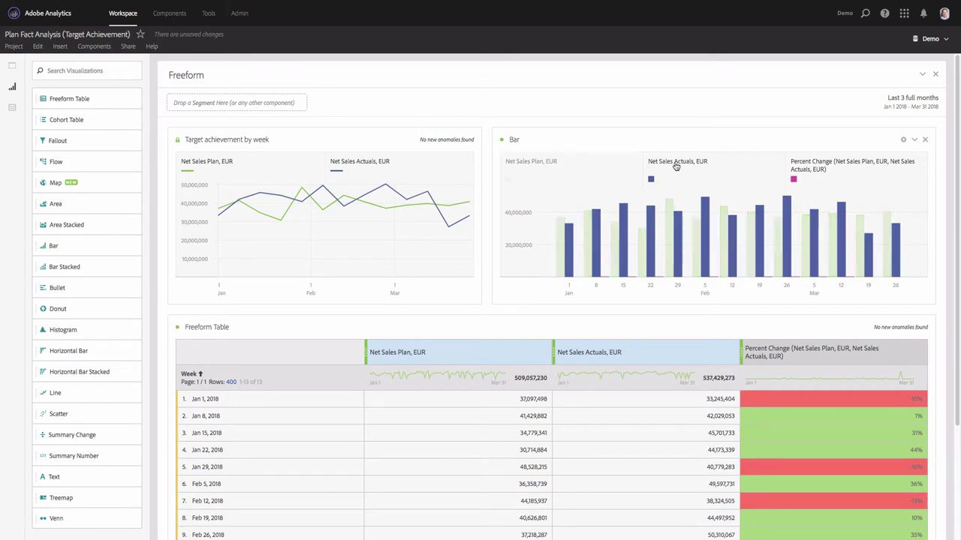
pyautogui.click(678, 167)
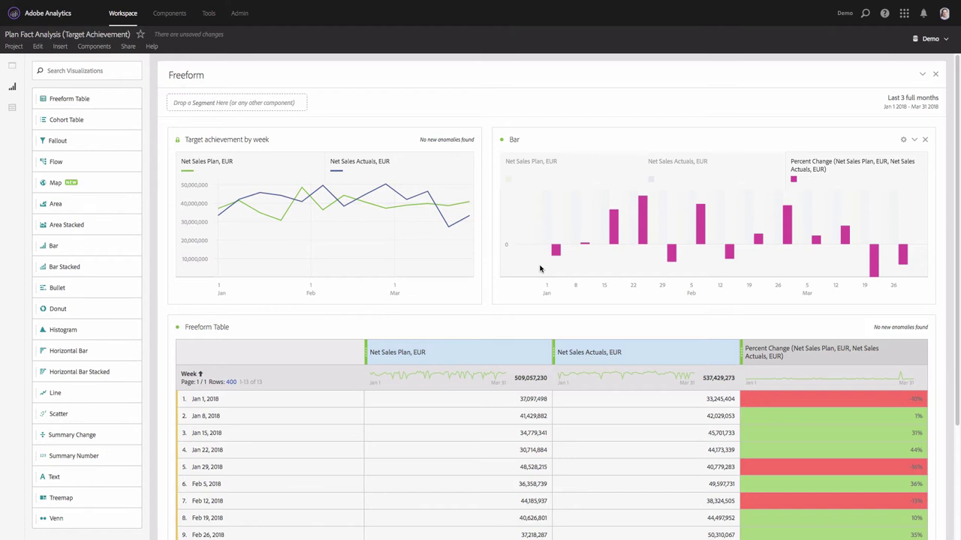
pyautogui.click(514, 139)
pyautogui.write('Target achievement')
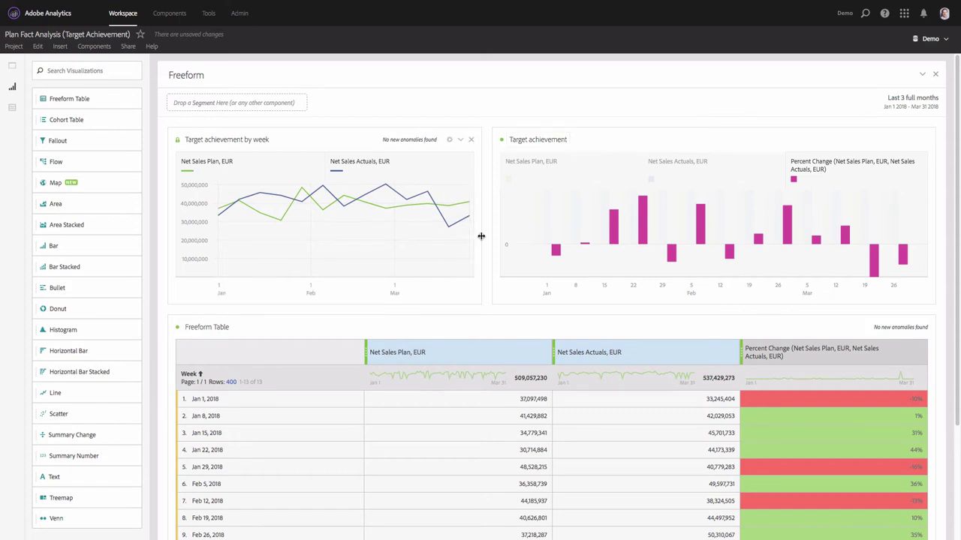
# Step: Narrow the line chart, Target achievement chart and weekly table to fit side by side
pyautogui.moveTo(481, 236); pyautogui.dragTo(418, 233)
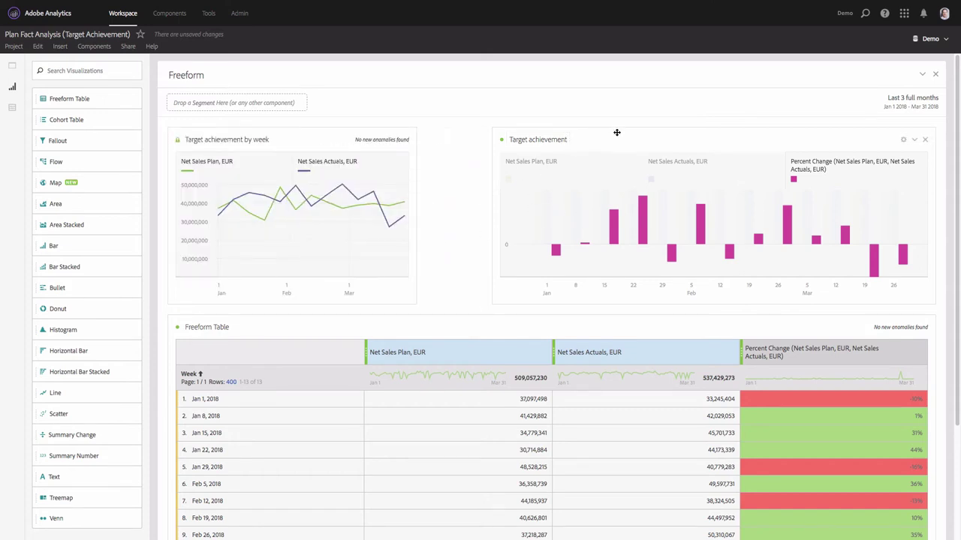
pyautogui.moveTo(614, 134); pyautogui.dragTo(551, 135)
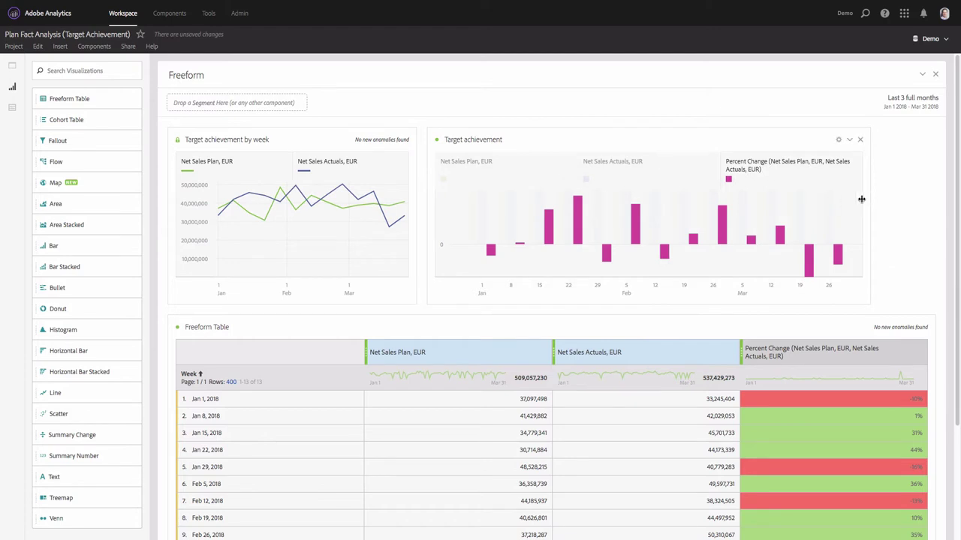
pyautogui.moveTo(869, 199); pyautogui.dragTo(691, 203)
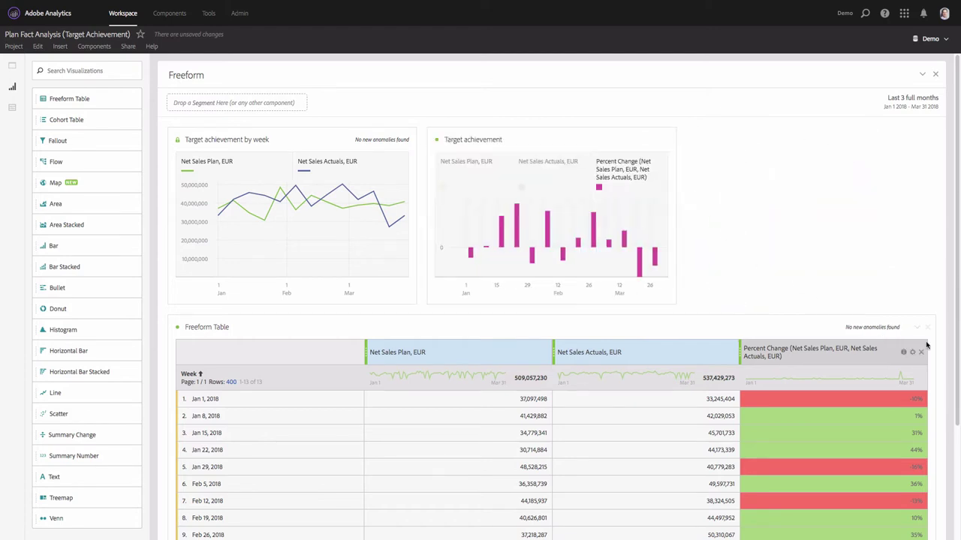
pyautogui.moveTo(933, 341); pyautogui.dragTo(676, 337)
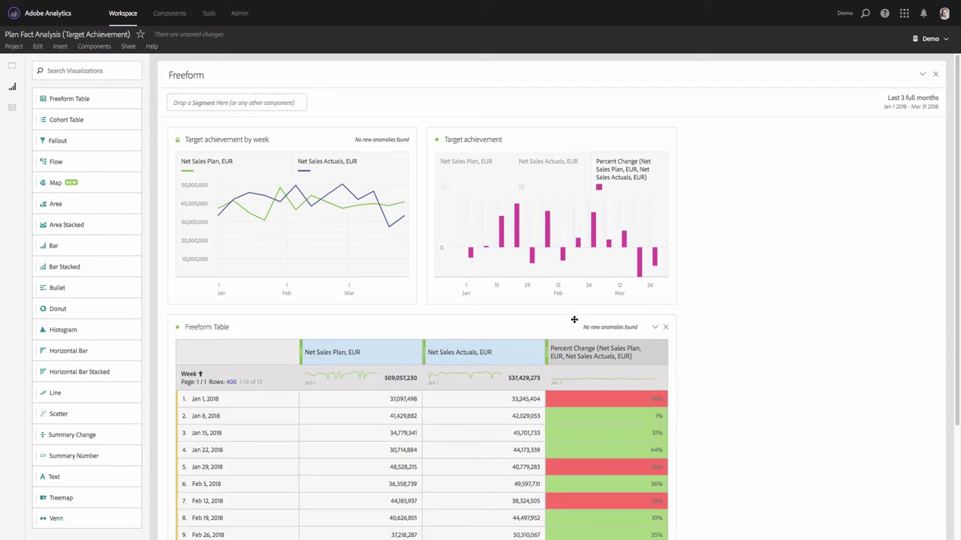
# Step: Add a second freeform table and place it beside the charts on the right
pyautogui.click(12, 109)
pyautogui.click(11, 90)
pyautogui.moveTo(69, 99); pyautogui.dragTo(731, 227)
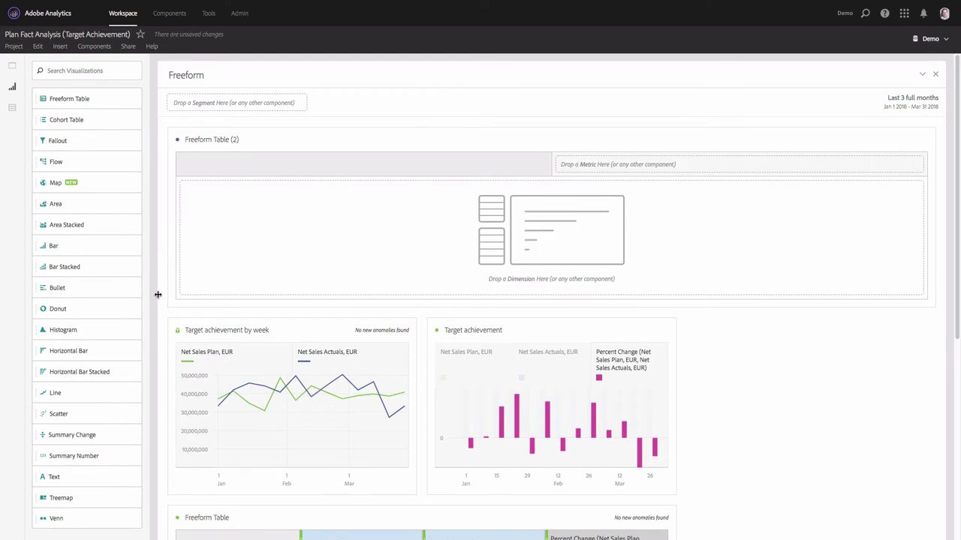
pyautogui.moveTo(168, 283); pyautogui.dragTo(675, 268)
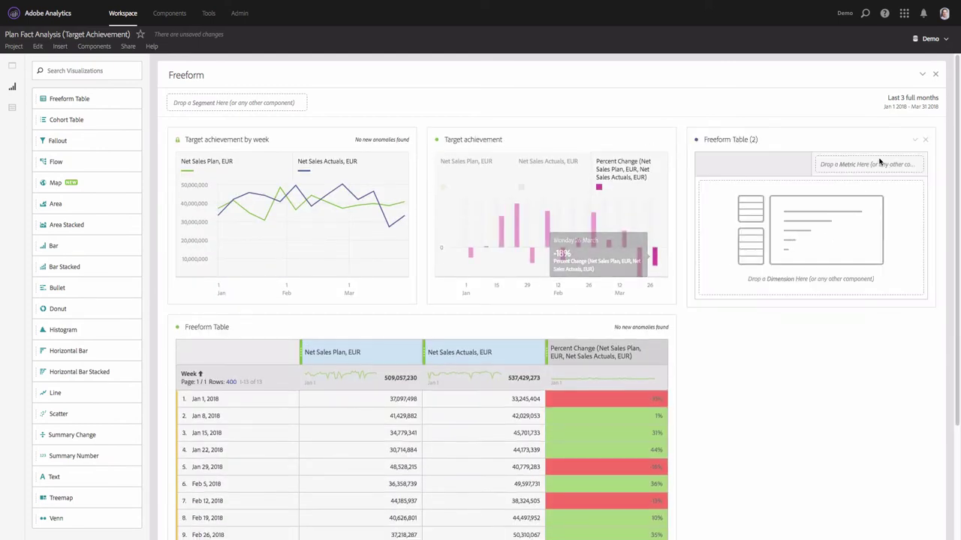
# Step: Break Freeform Table (2) down by Month
pyautogui.click(12, 107)
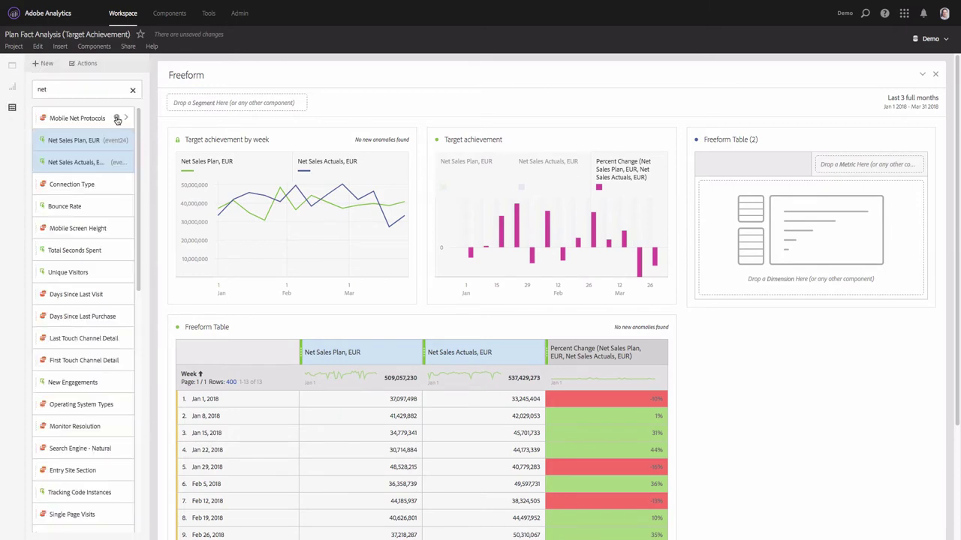
pyautogui.doubleClick(85, 95)
pyautogui.write('month')
pyautogui.moveTo(58, 118); pyautogui.dragTo(778, 218)
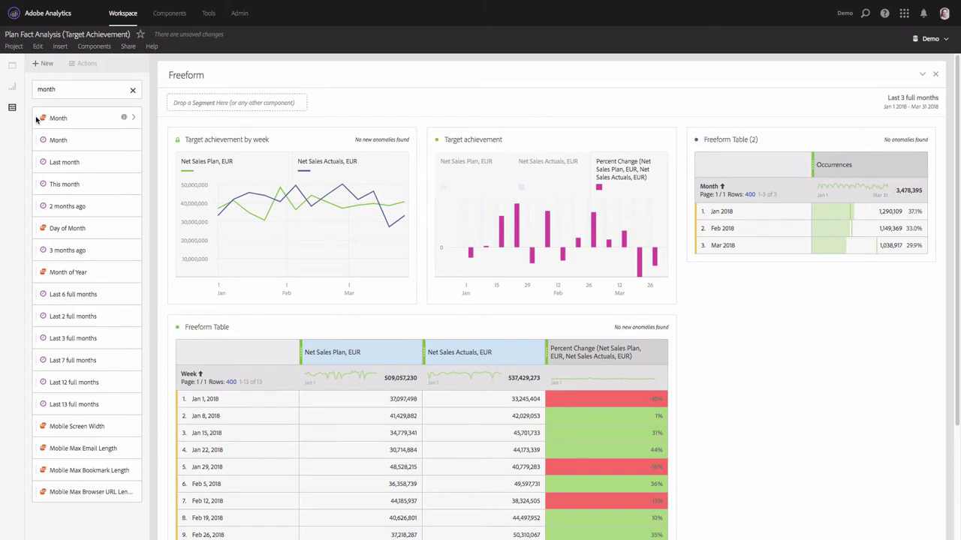
# Step: Replace Occurrences in Freeform Table (2) with the Net Sales Plan and Net Sales Actuals columns
pyautogui.click(134, 91)
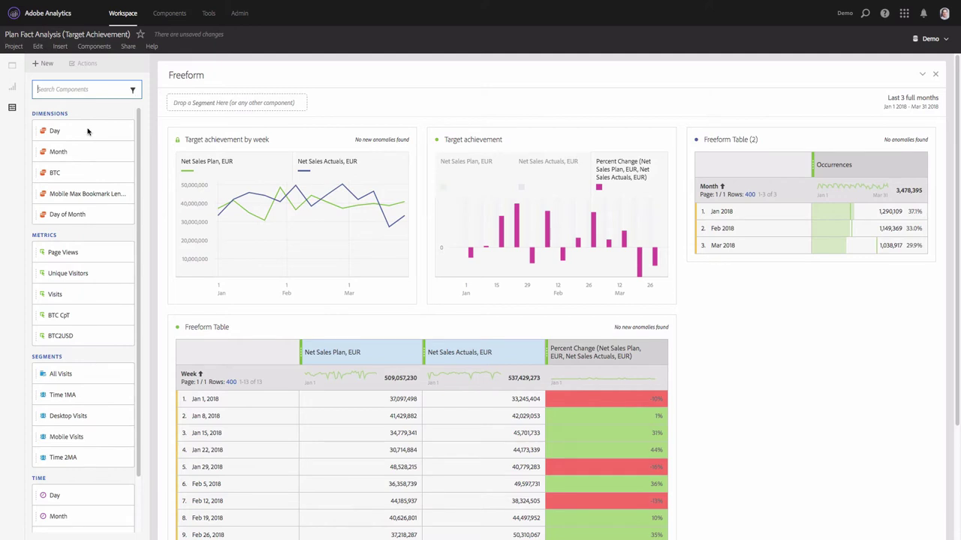
pyautogui.click(64, 89)
pyautogui.write('net')
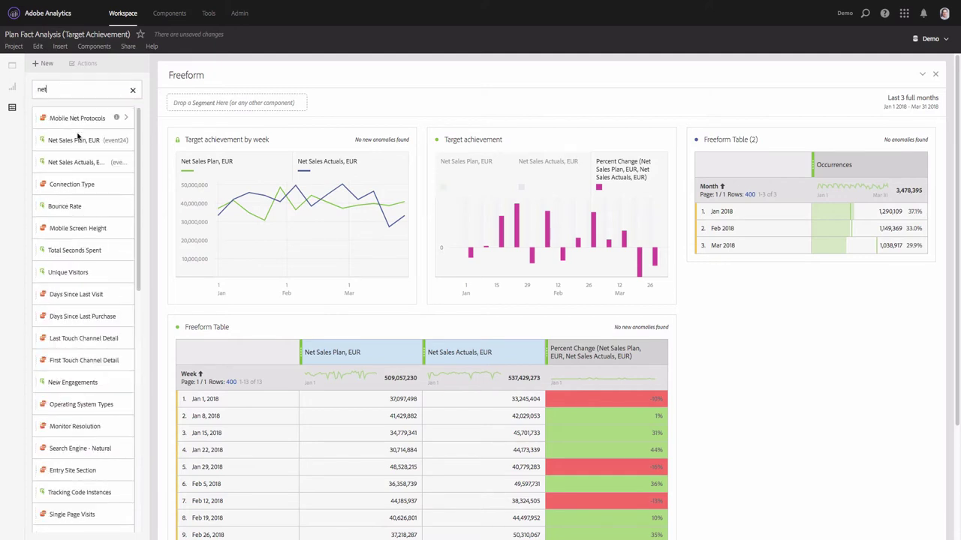
pyautogui.click(73, 139)
pyautogui.keyDown('shift'); pyautogui.click(75, 162); pyautogui.keyUp('shift')
pyautogui.moveTo(75, 162); pyautogui.dragTo(834, 167)
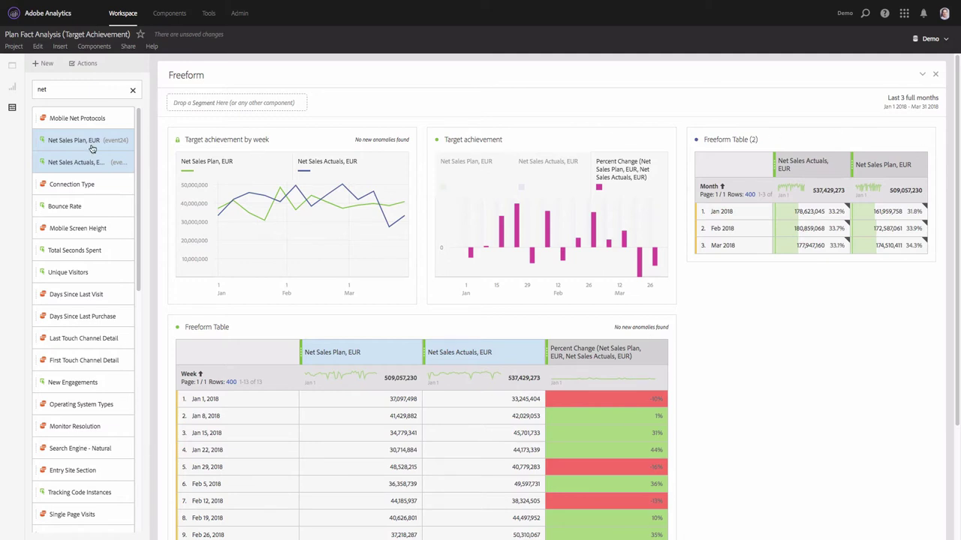
pyautogui.click(12, 89)
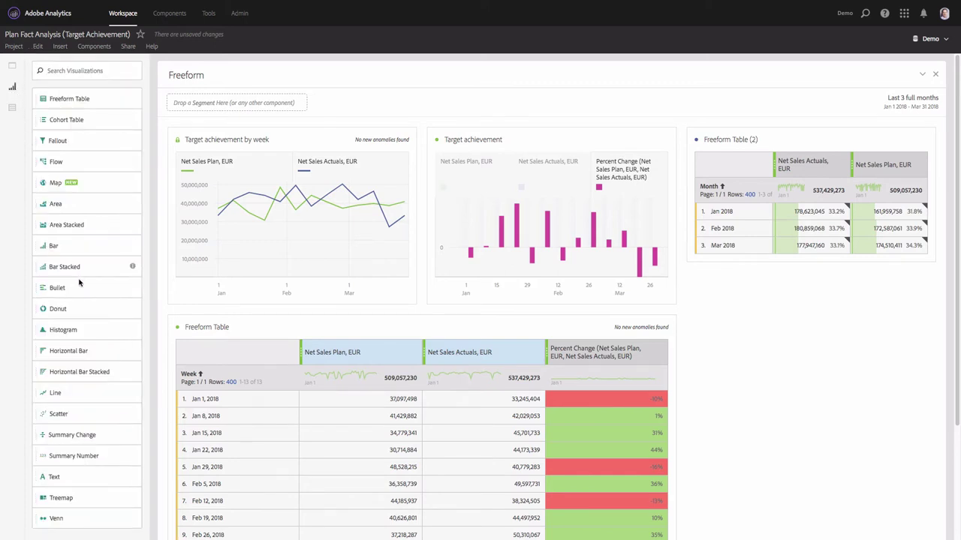
# Step: Place a Horizontal Bar chart beside Target achievement with Freeform Table (2) as its data source
pyautogui.moveTo(74, 352); pyautogui.dragTo(292, 214)
pyautogui.moveTo(170, 284); pyautogui.dragTo(704, 165)
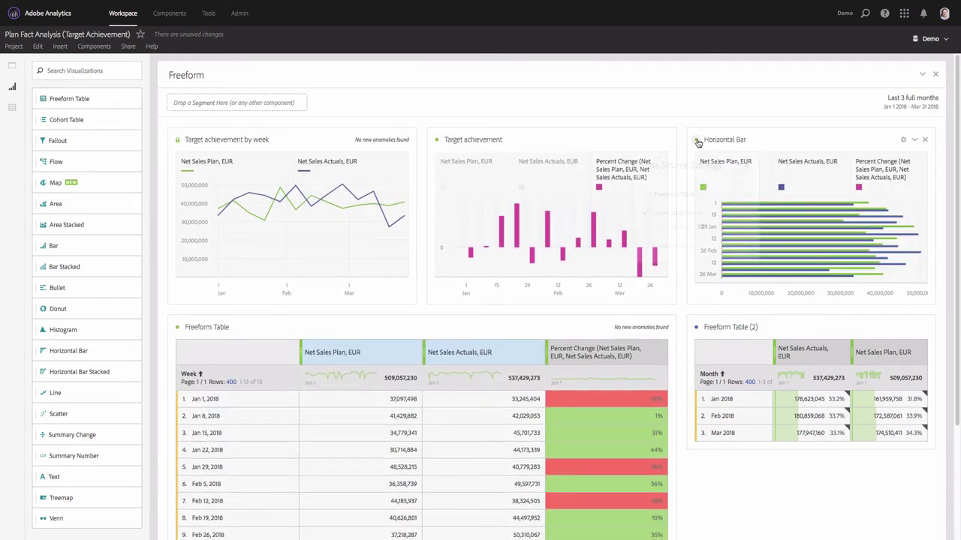
pyautogui.click(697, 139)
pyautogui.click(682, 196)
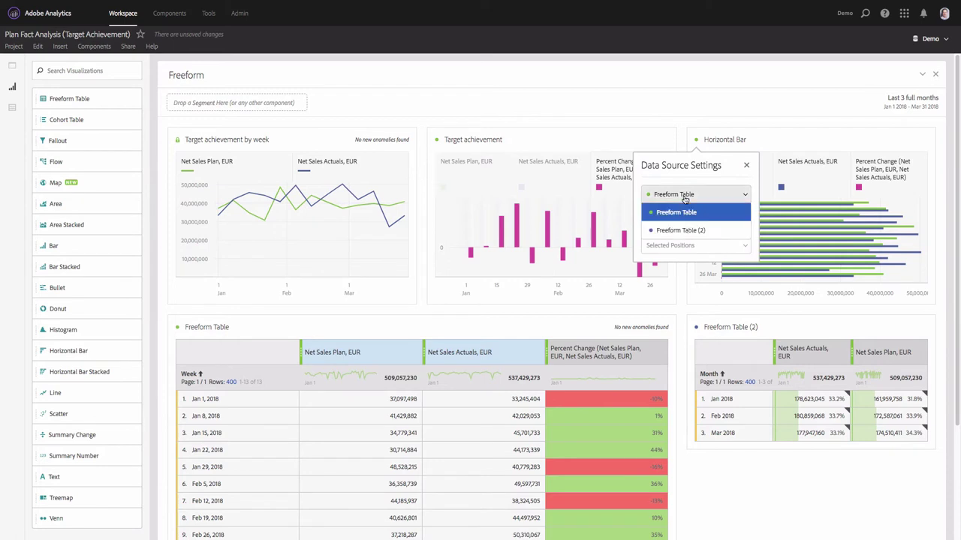
pyautogui.click(681, 229)
pyautogui.click(815, 124)
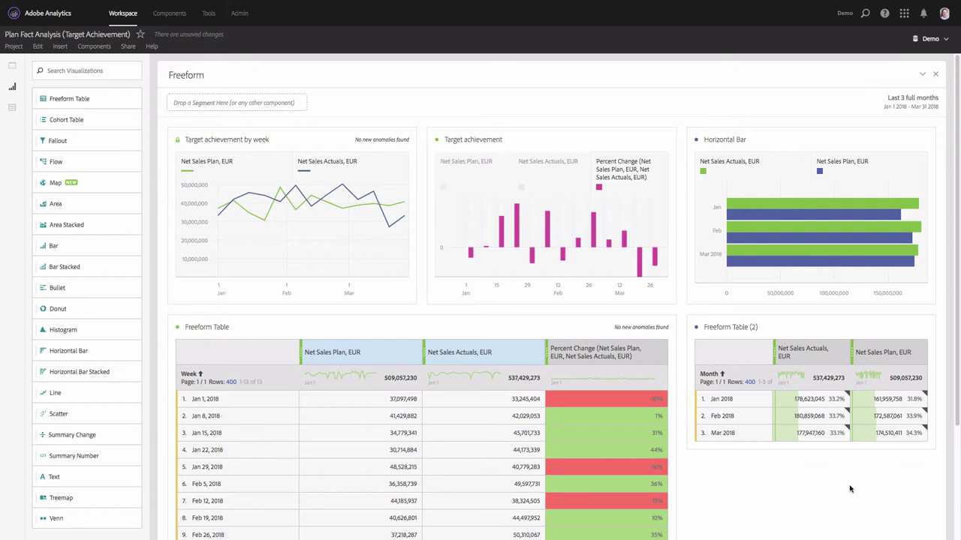
# Step: Move Net Sales Plan ahead of Net Sales Actuals in Freeform Table (2)
pyautogui.moveTo(331, 212)
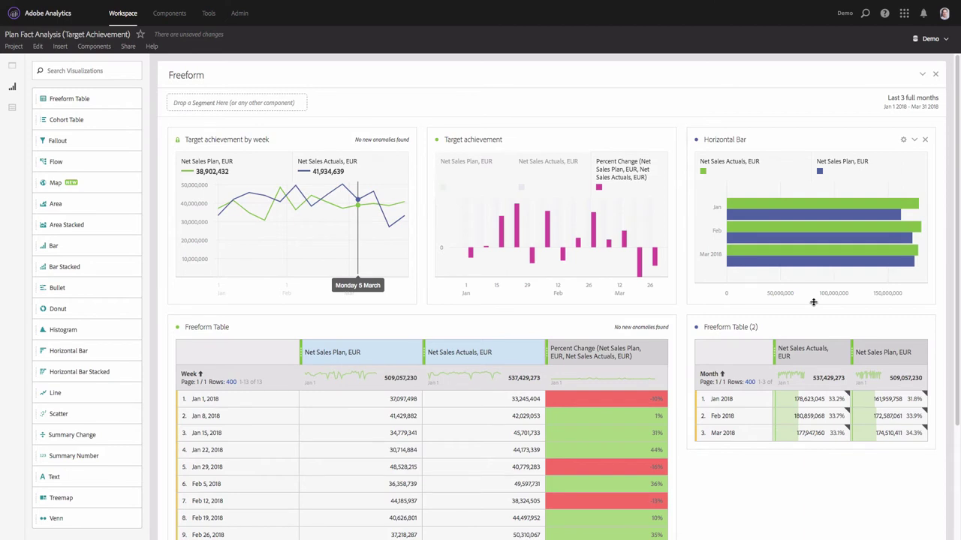
pyautogui.moveTo(813, 301); pyautogui.dragTo(812, 304)
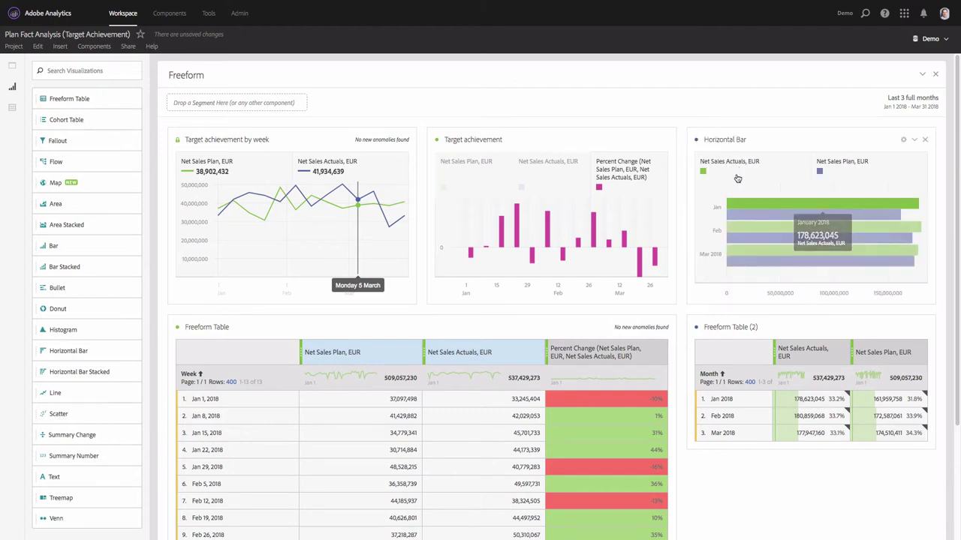
pyautogui.moveTo(817, 357); pyautogui.dragTo(789, 352)
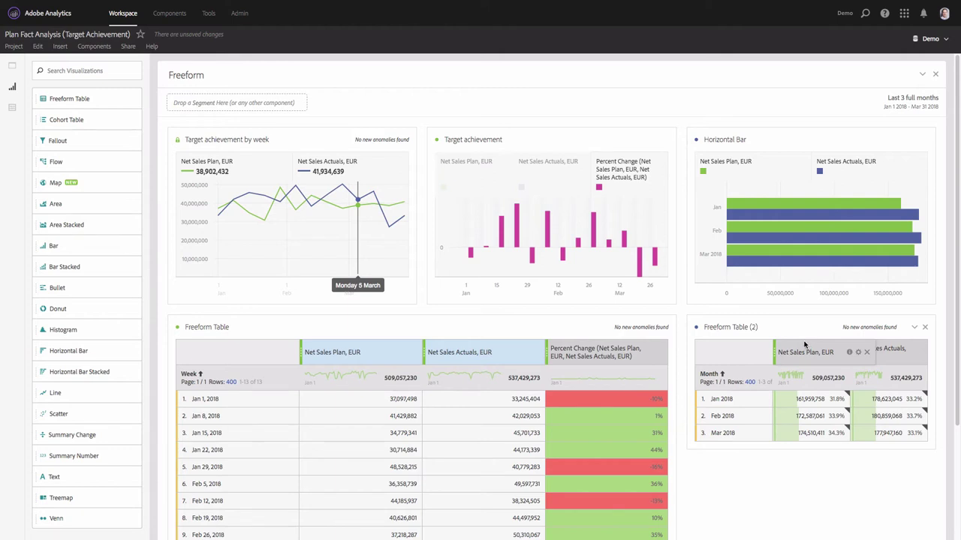
# Step: Title the bar chart 'Target achievement by month', based on the weekly chart's title
pyautogui.click(731, 140)
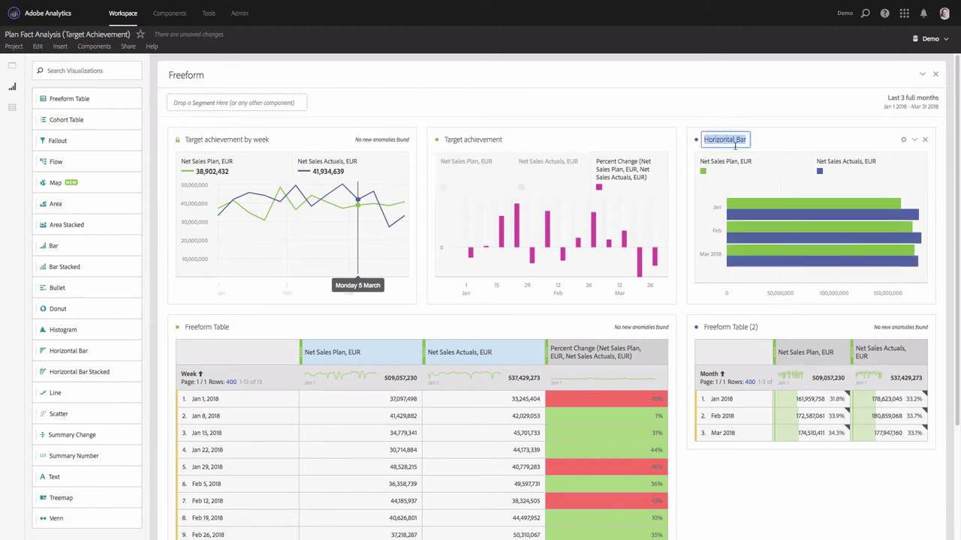
pyautogui.click(225, 140)
pyautogui.hotkey('ctrl', 'c')
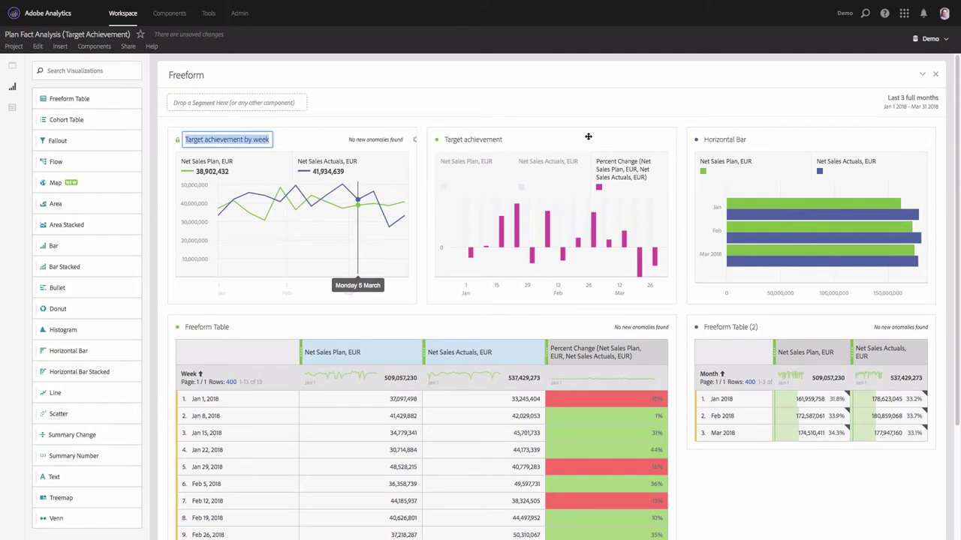
pyautogui.click(732, 140)
pyautogui.hotkey('ctrl', 'v')
pyautogui.doubleClick(782, 140)
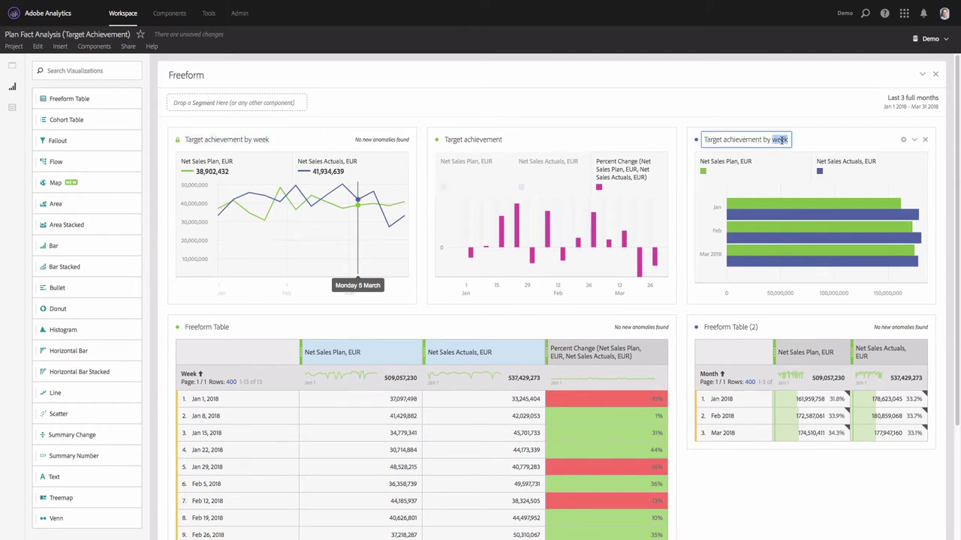
pyautogui.write('month')
pyautogui.press('Return')
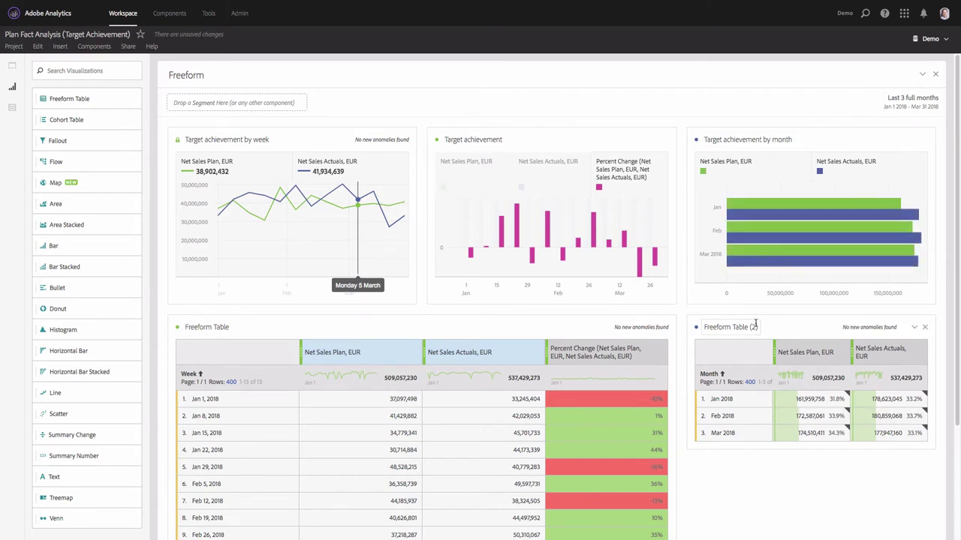
pyautogui.moveTo(728, 304)
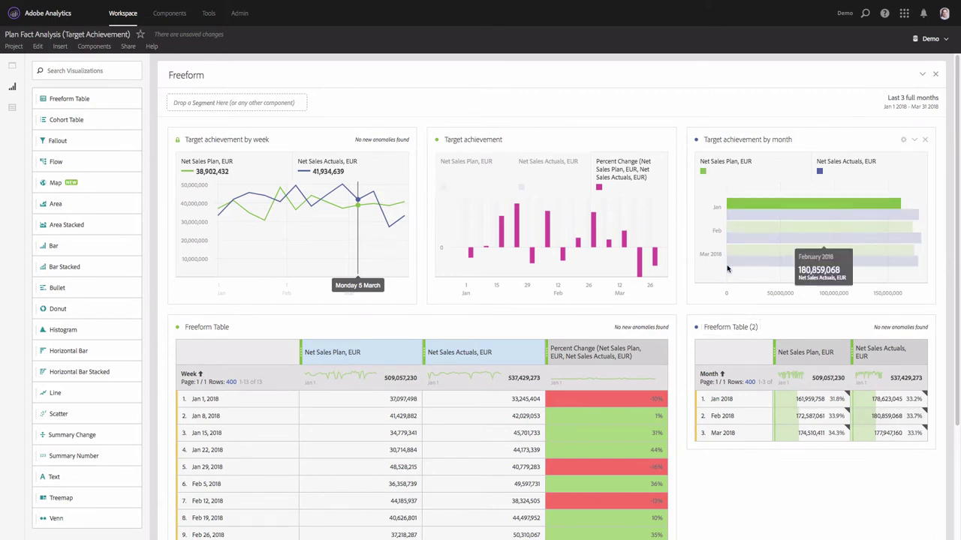
pyautogui.click(695, 139)
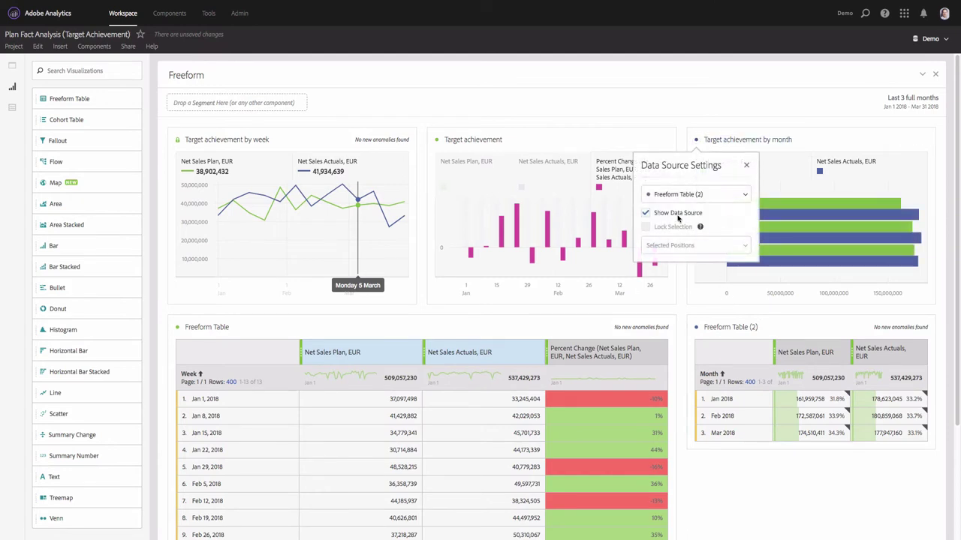
pyautogui.click(714, 125)
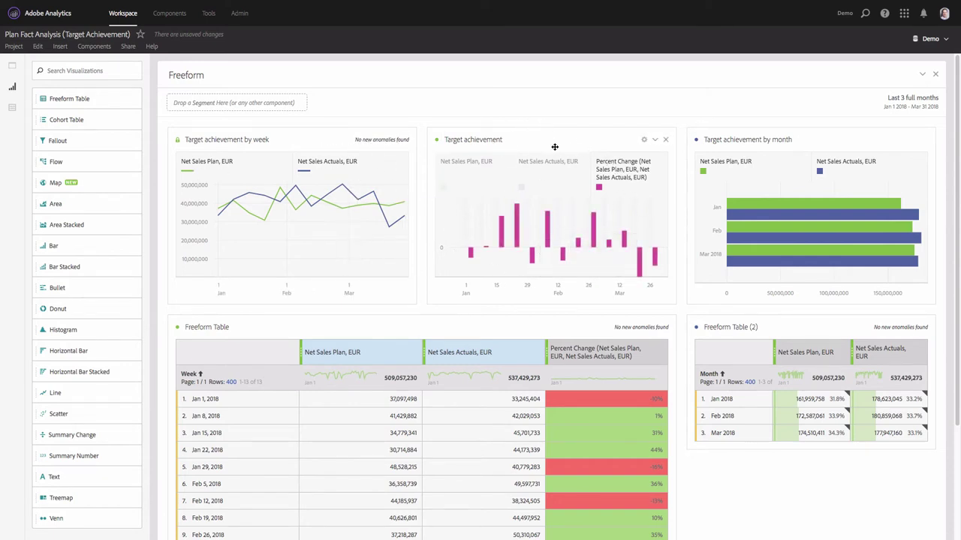
pyautogui.moveTo(549, 227)
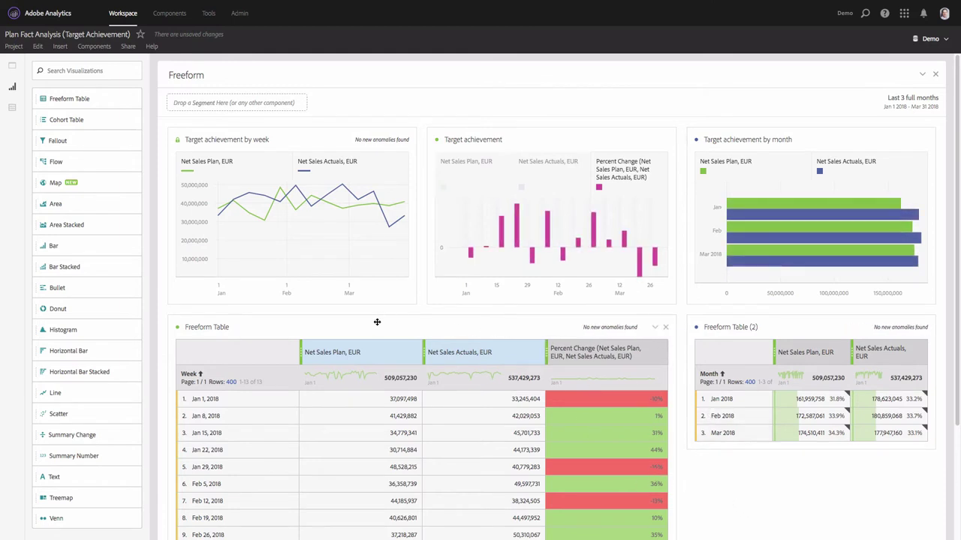
# Step: Copy the weekly Freeform Table visualization and collapse it
pyautogui.rightClick(323, 320)
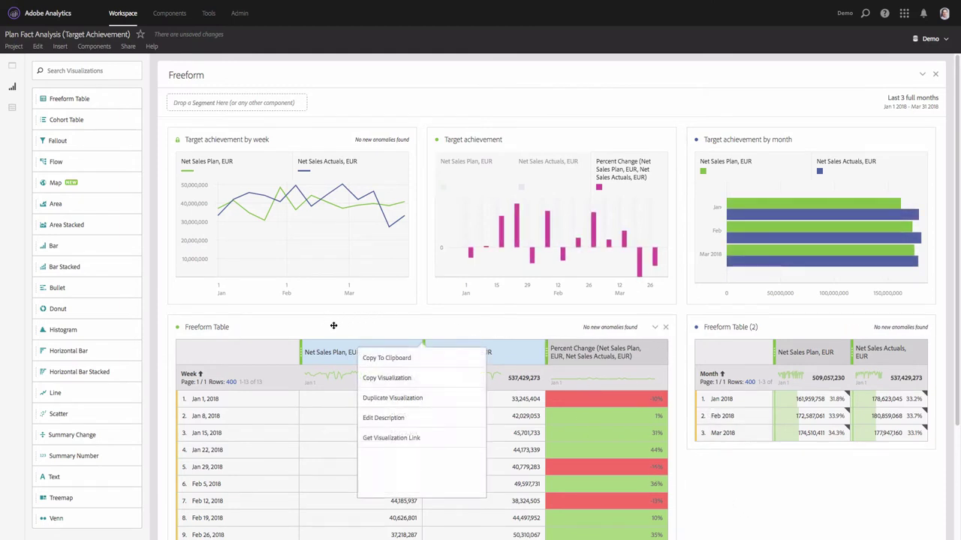
pyautogui.click(387, 378)
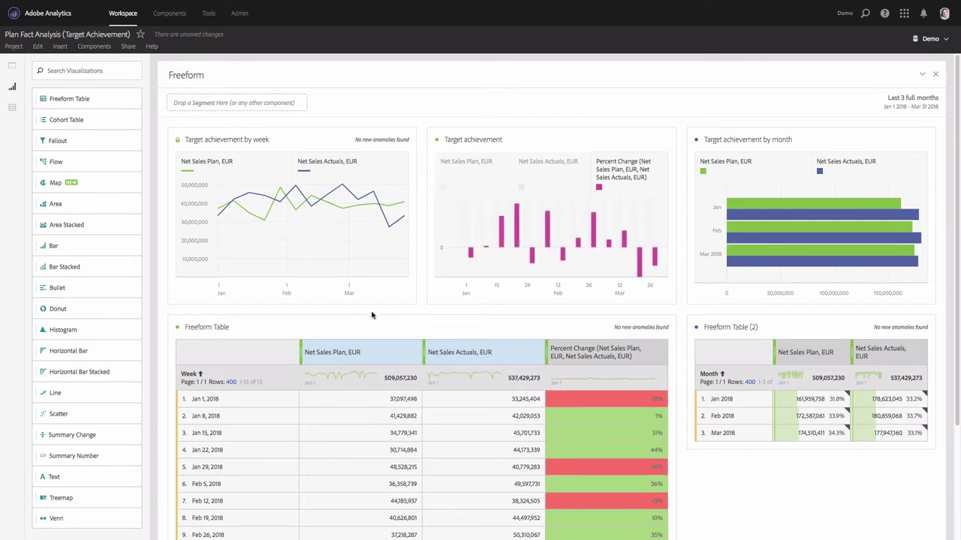
pyautogui.click(656, 327)
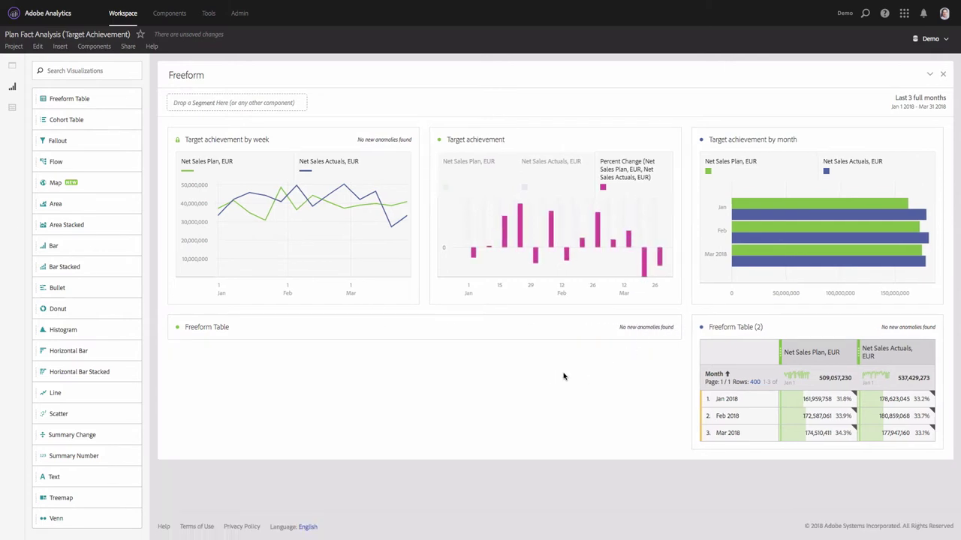
# Step: Duplicate it as Freeform Table (3) and remove its Percent Change column
pyautogui.rightClick(494, 329)
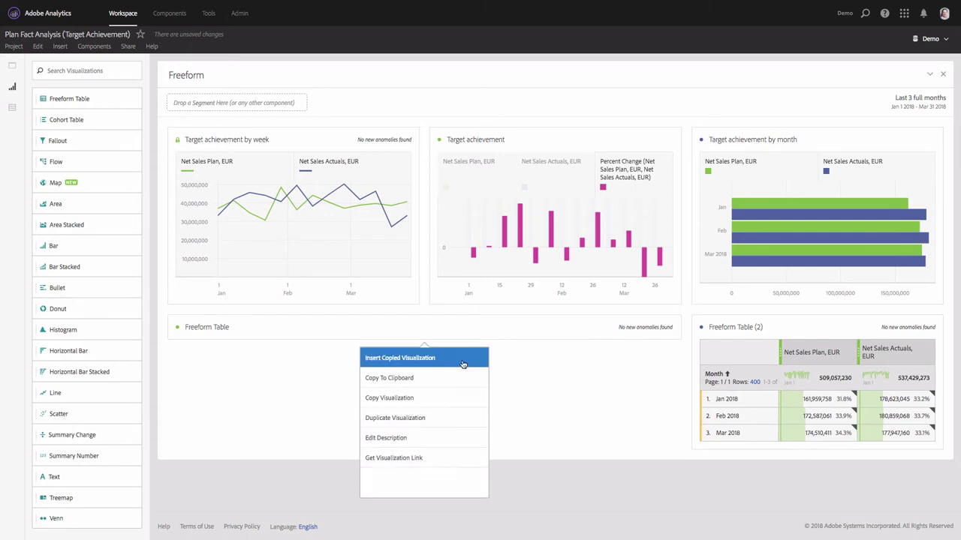
pyautogui.click(436, 416)
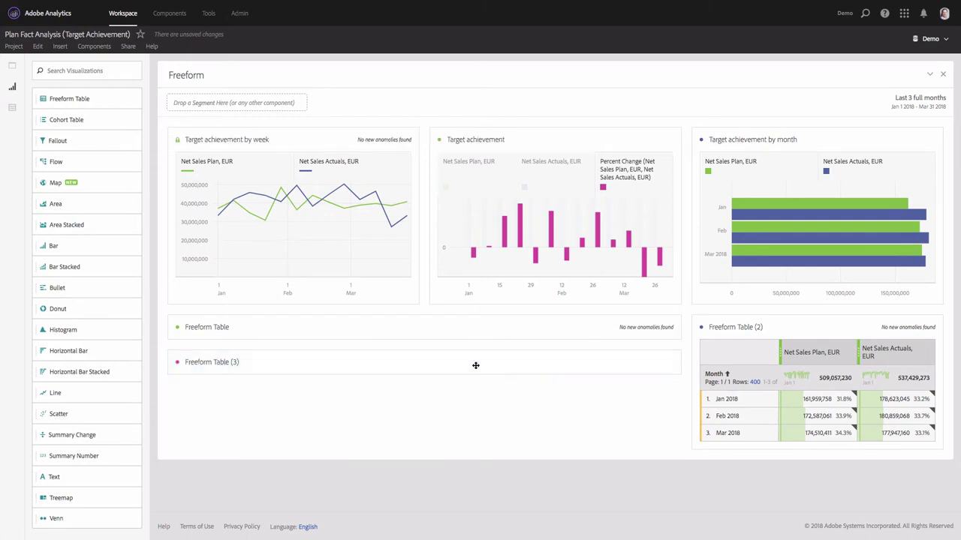
pyautogui.click(658, 364)
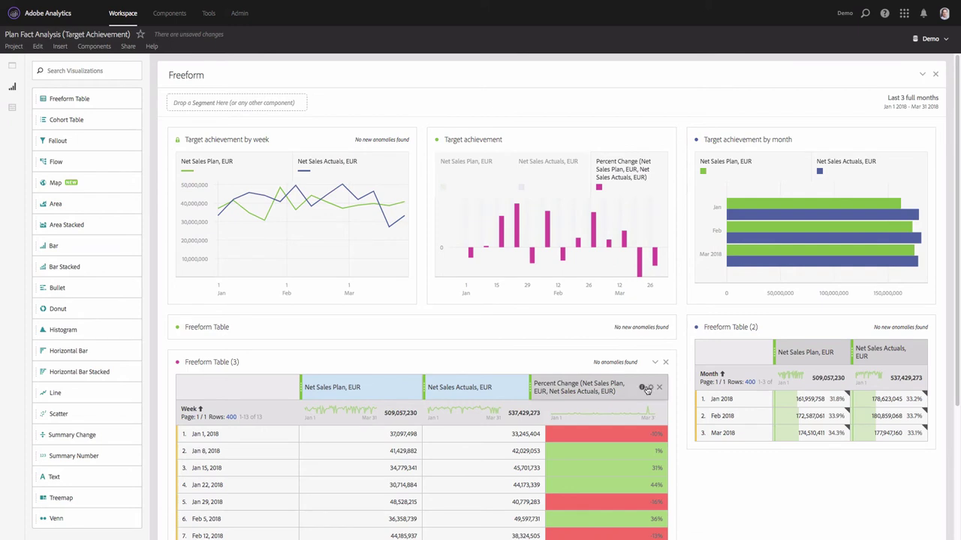
pyautogui.click(660, 388)
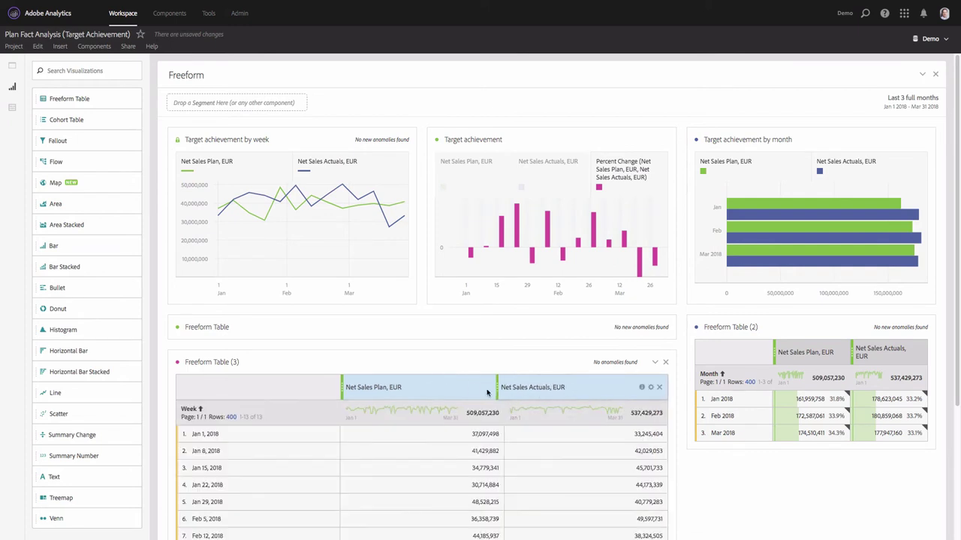
# Step: Create a Percent Change metric from the Net Sales Plan and Net Sales Actuals columns
pyautogui.rightClick(599, 390)
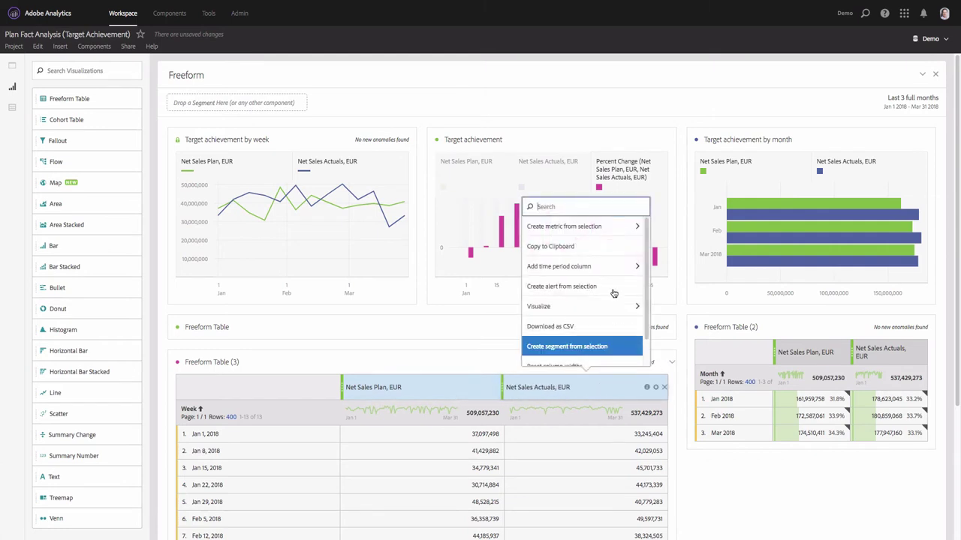
pyautogui.click(611, 227)
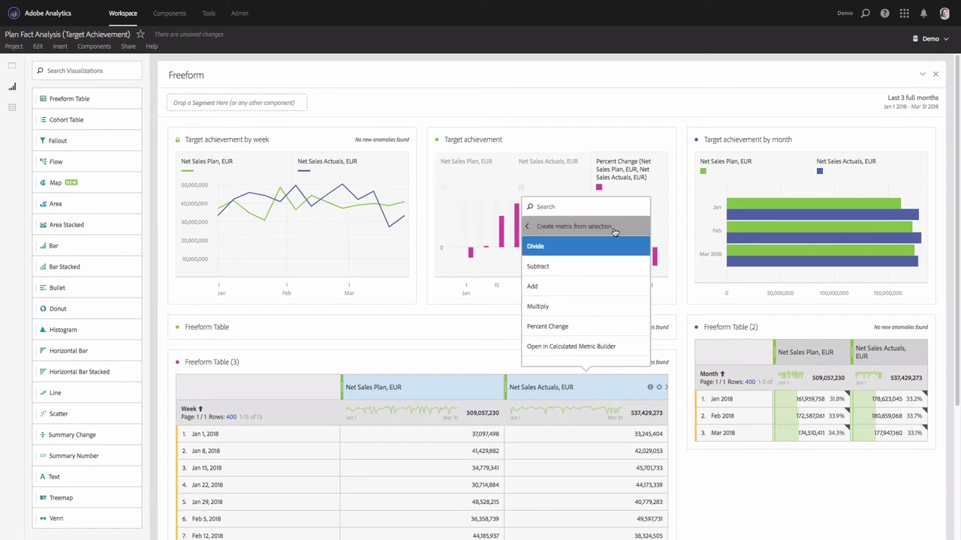
pyautogui.click(576, 330)
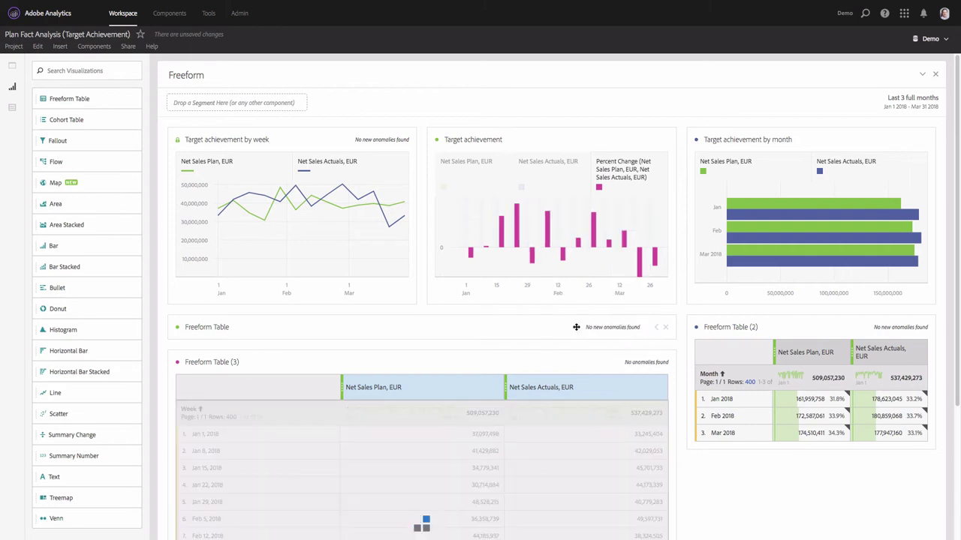
pyautogui.moveTo(600, 357); pyautogui.dragTo(604, 367)
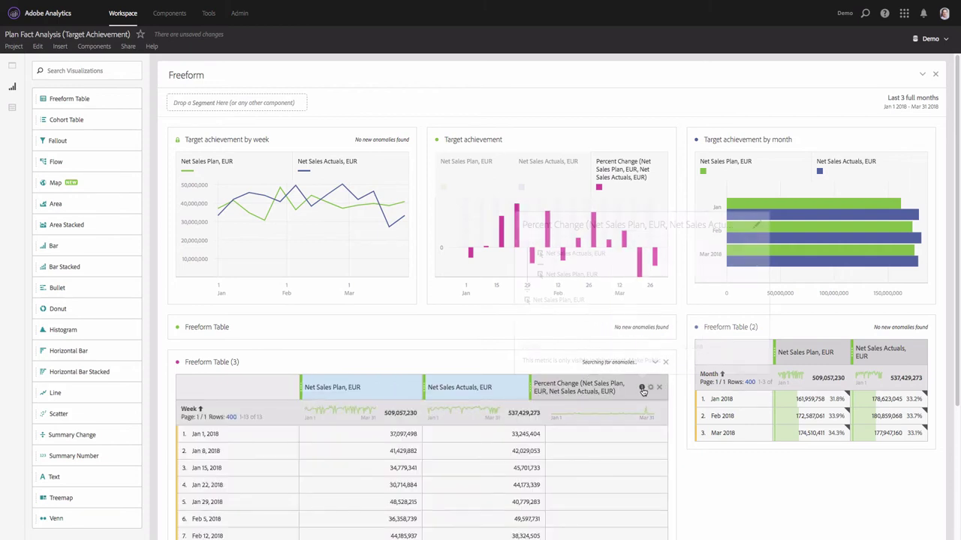
# Step: Rename the new calculated metric to 'Target achievement'
pyautogui.moveTo(769, 228)
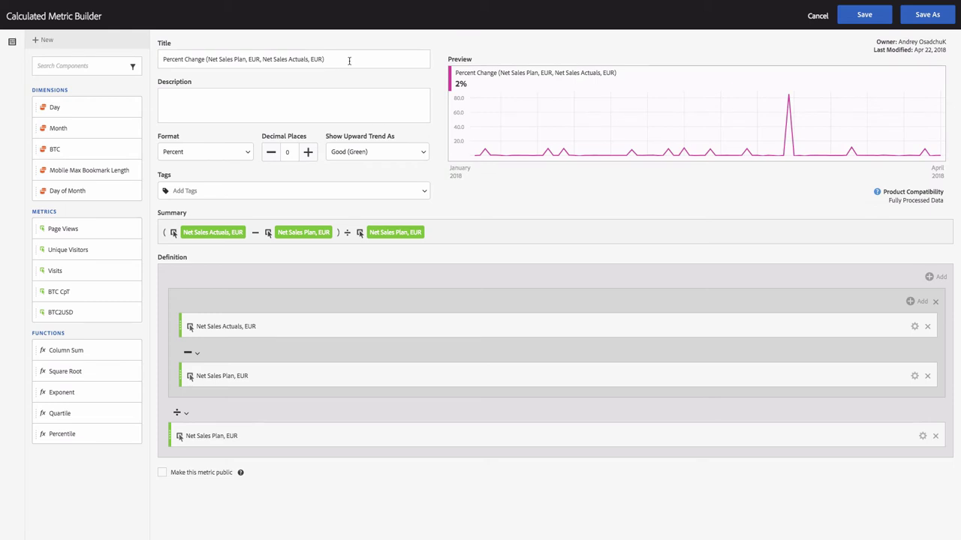
pyautogui.moveTo(349, 61); pyautogui.dragTo(208, 60)
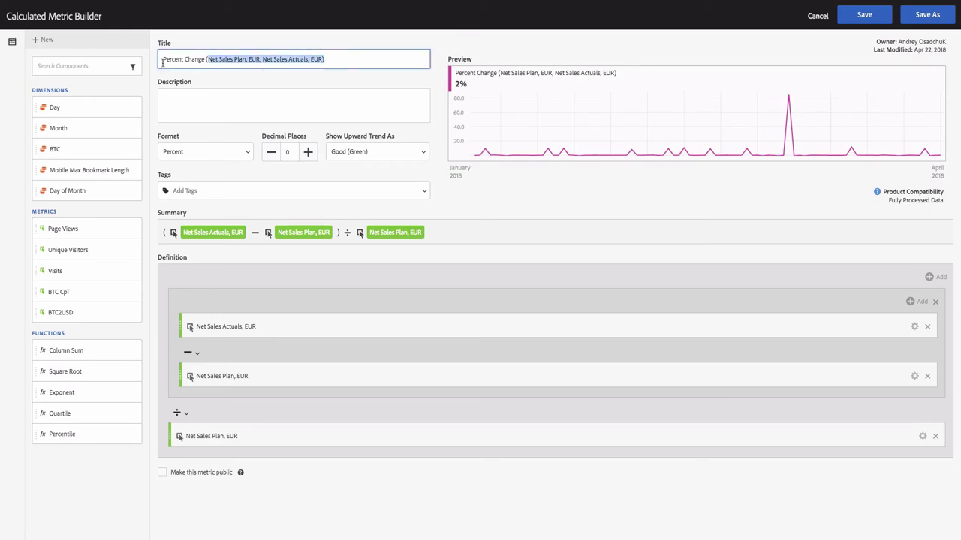
pyautogui.tripleClick(249, 59)
pyautogui.write('Target ach')
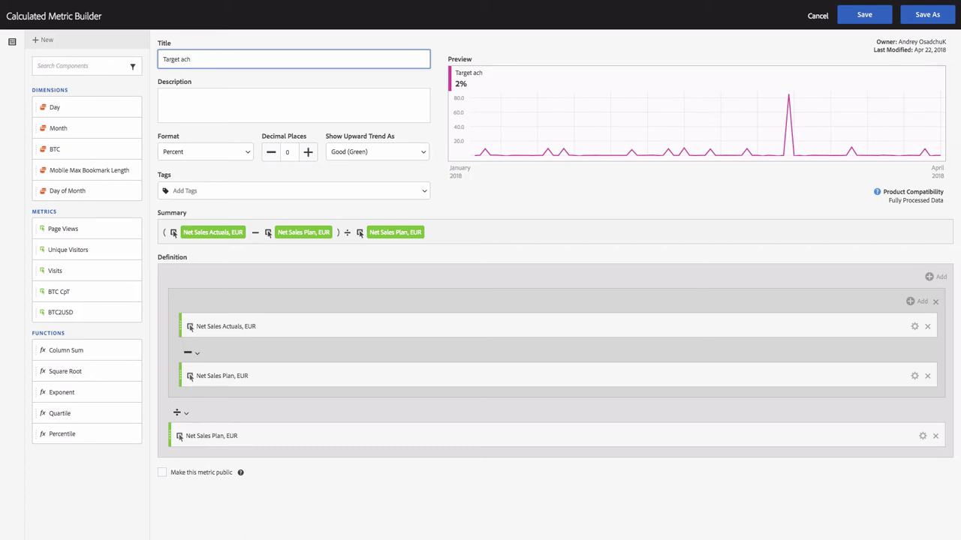
pyautogui.write('ievement')
# Step: Add a static number 1 with the + operator to the formula and save the metric
pyautogui.click(935, 277)
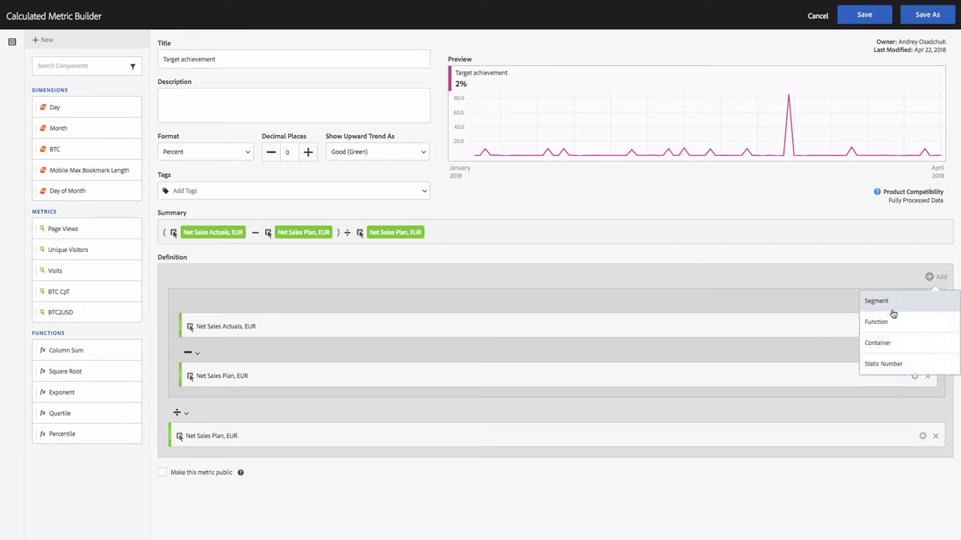
pyautogui.click(884, 364)
pyautogui.click(186, 464)
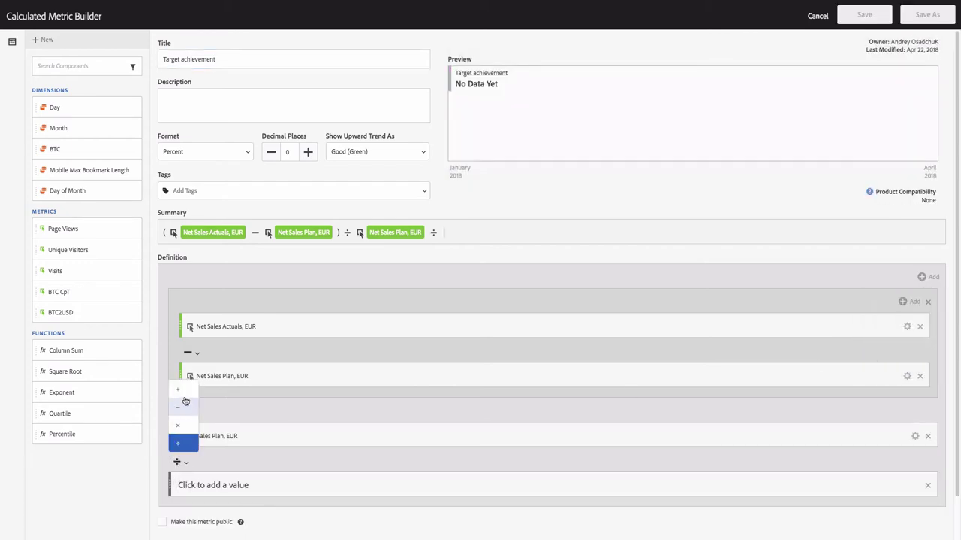
pyautogui.click(180, 389)
pyautogui.click(201, 482)
pyautogui.write('1')
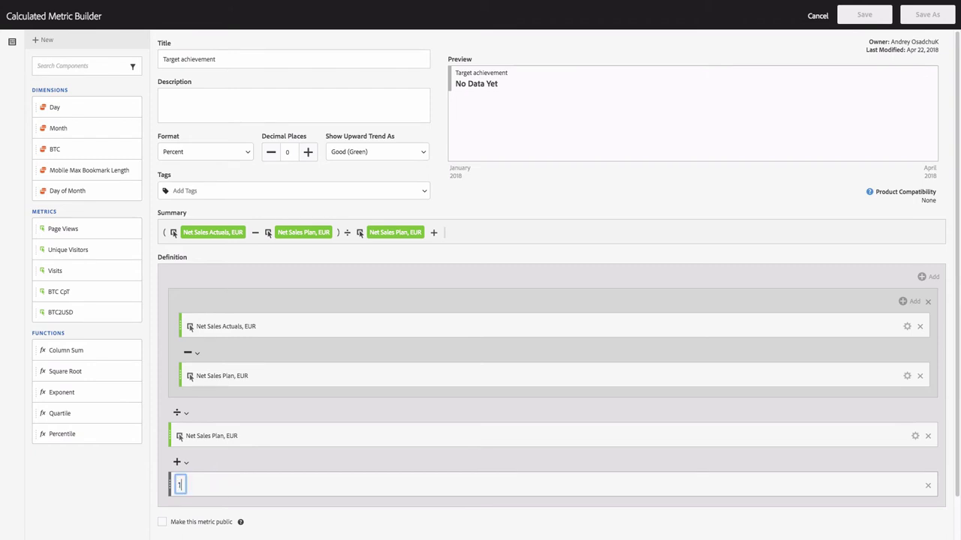
pyautogui.press('Return')
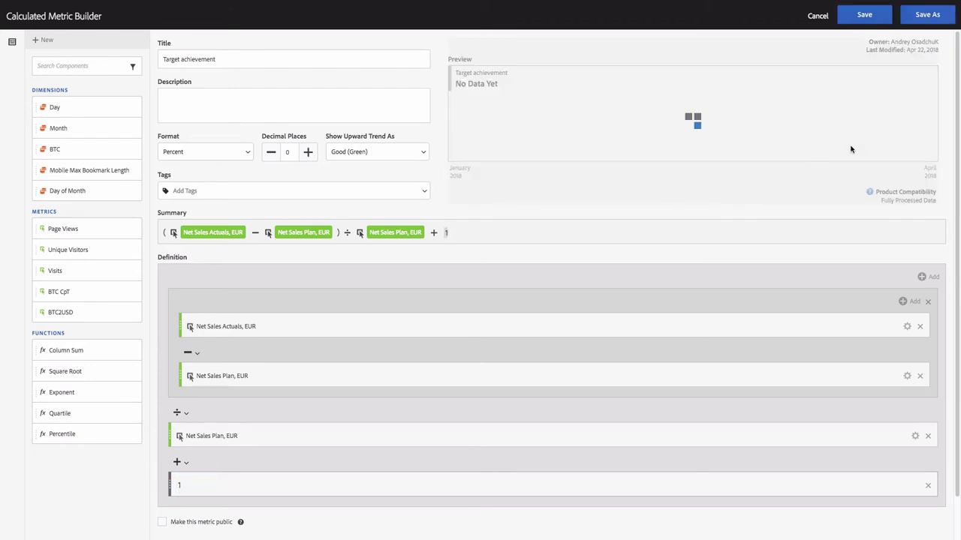
pyautogui.click(865, 15)
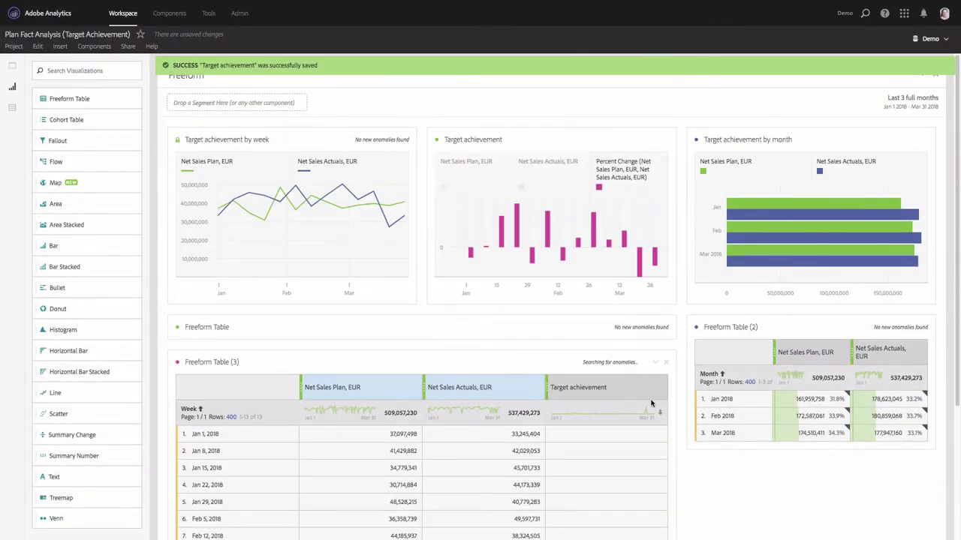
# Step: Show the Target achievement column as Percent instead of Number
pyautogui.click(650, 388)
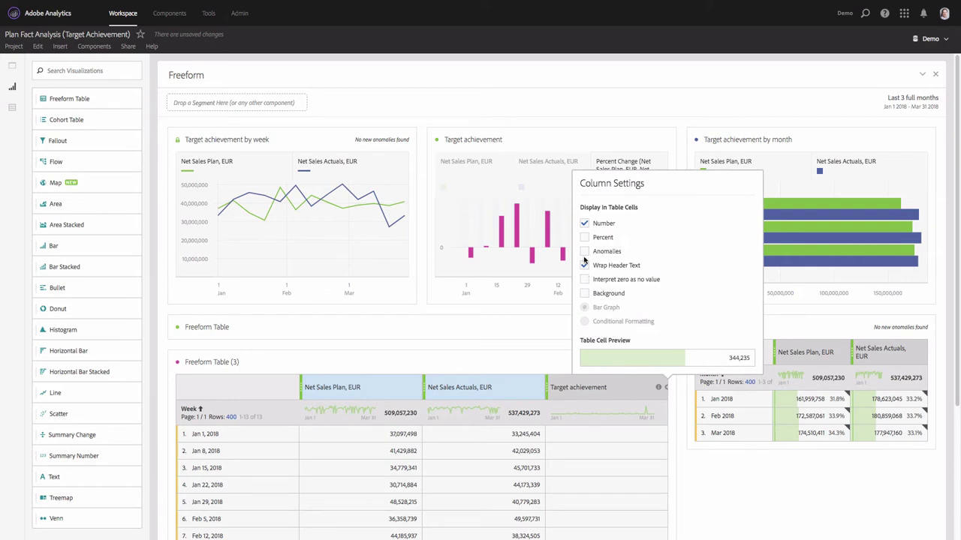
pyautogui.click(585, 237)
pyautogui.click(584, 223)
pyautogui.click(685, 469)
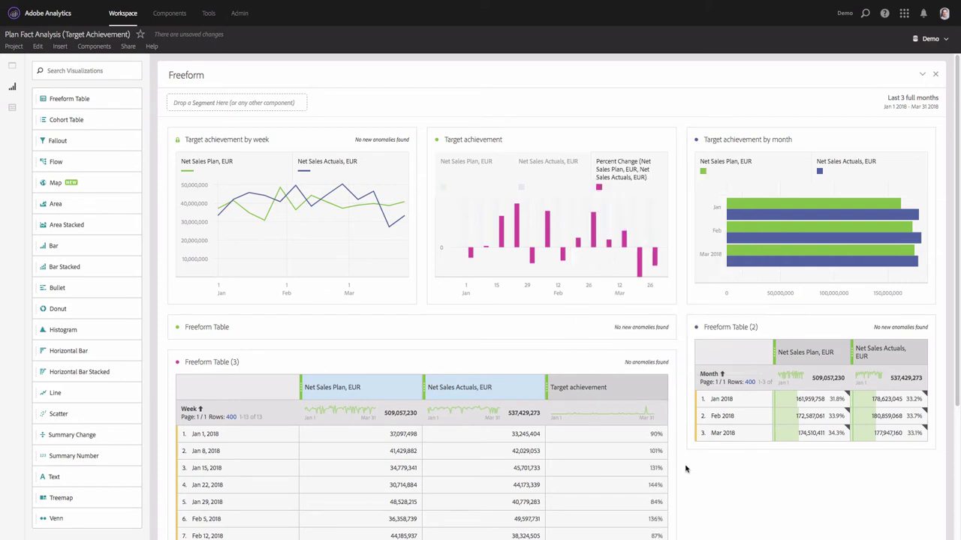
# Step: Move Freeform Table (3) to the right half and expand the first Freeform Table
pyautogui.scroll(-1, 678, 467)
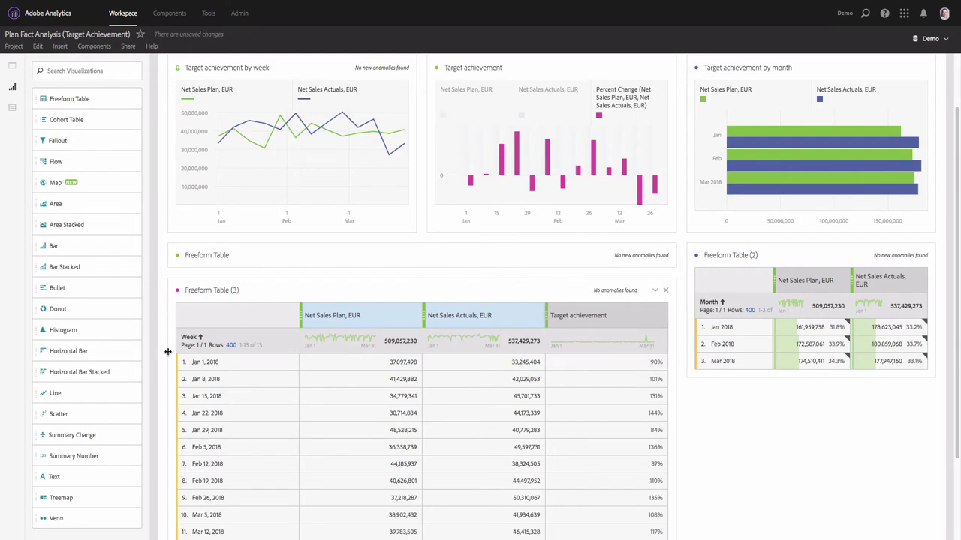
pyautogui.moveTo(168, 351); pyautogui.dragTo(402, 338)
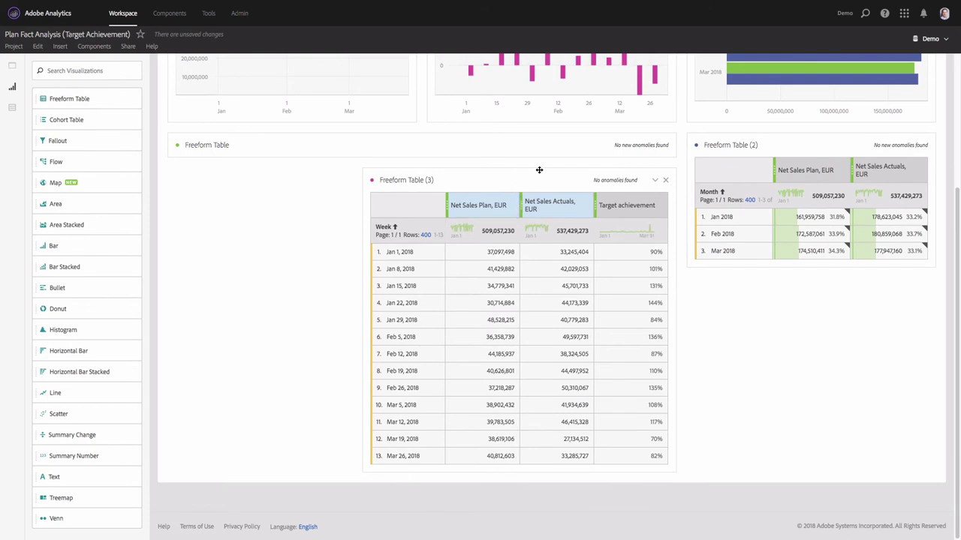
pyautogui.moveTo(585, 173); pyautogui.dragTo(816, 140)
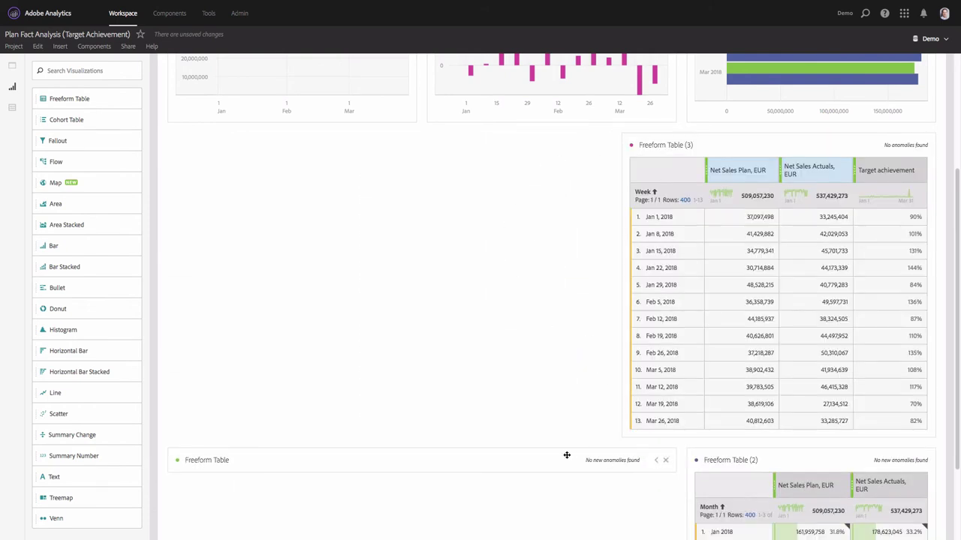
pyautogui.click(657, 461)
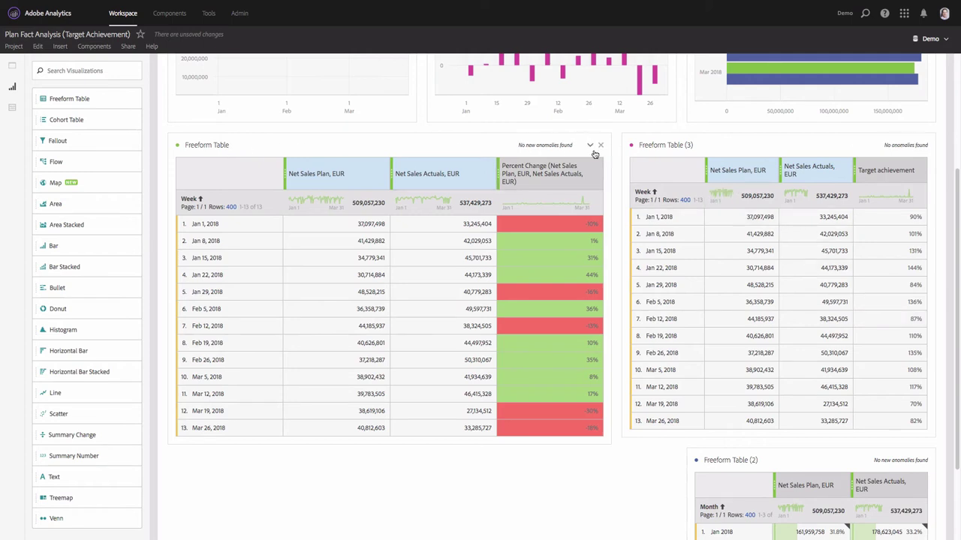
# Step: Put Freeform Table (3) below the collapsed first table and enable conditional background colours with custom limits
pyautogui.click(591, 145)
pyautogui.moveTo(799, 142); pyautogui.dragTo(392, 198)
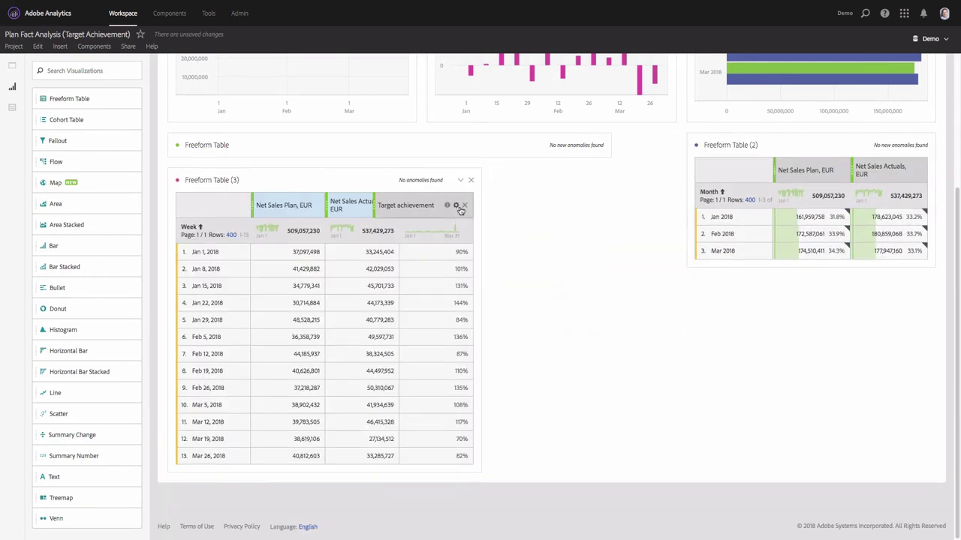
pyautogui.click(455, 206)
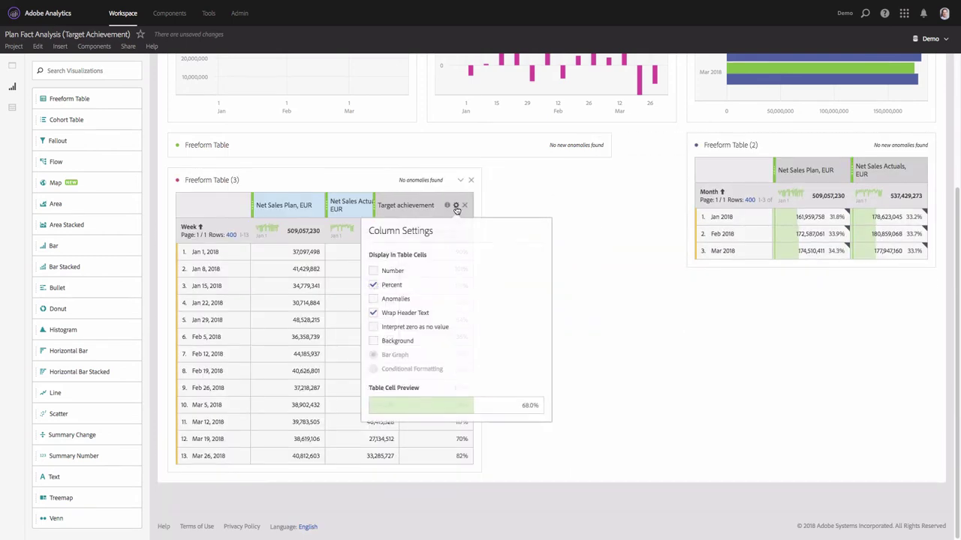
pyautogui.click(400, 341)
pyautogui.click(400, 369)
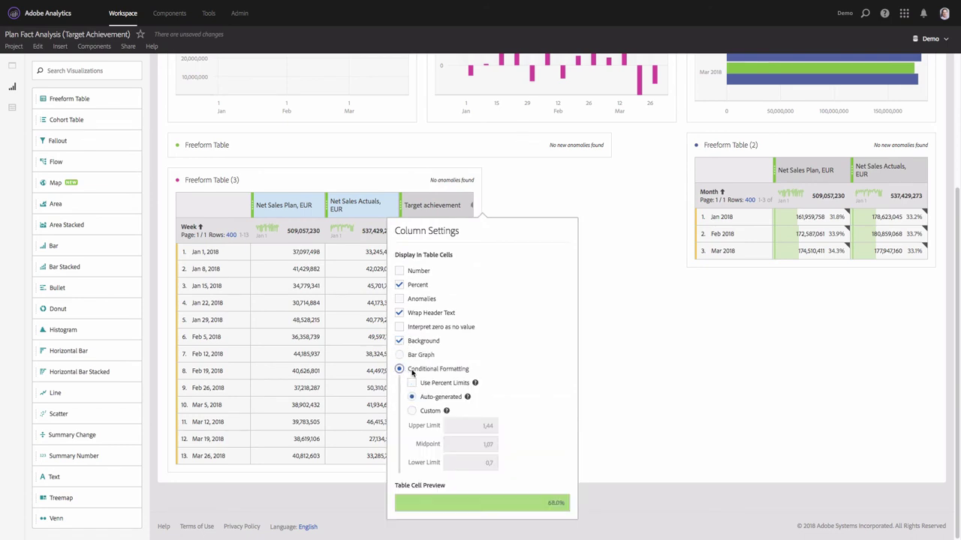
pyautogui.click(429, 412)
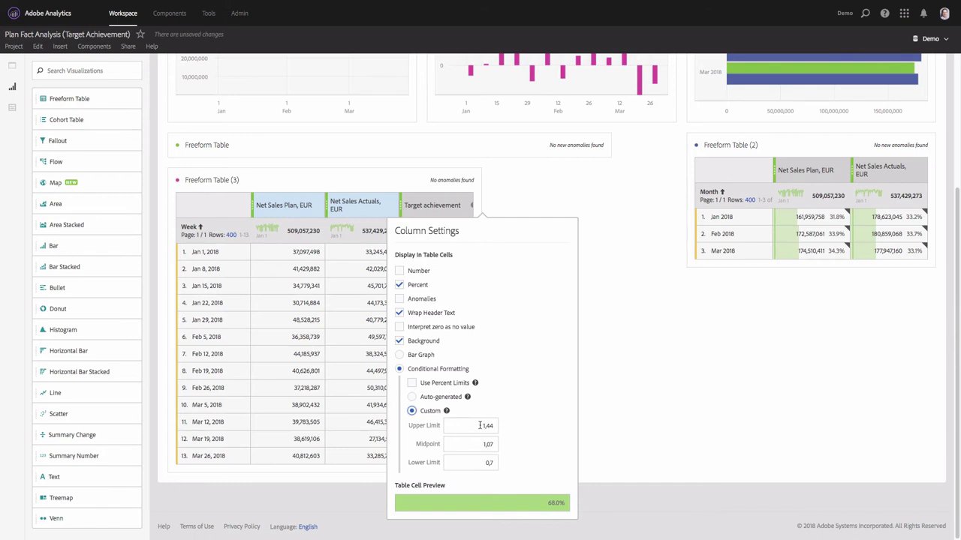
# Step: Enter initial Midpoint, Upper and Lower limit values (100, 10, 10) and apply them
pyautogui.moveTo(480, 426); pyautogui.dragTo(510, 447)
pyautogui.write('100')
pyautogui.moveTo(481, 426); pyautogui.dragTo(506, 429)
pyautogui.write('101')
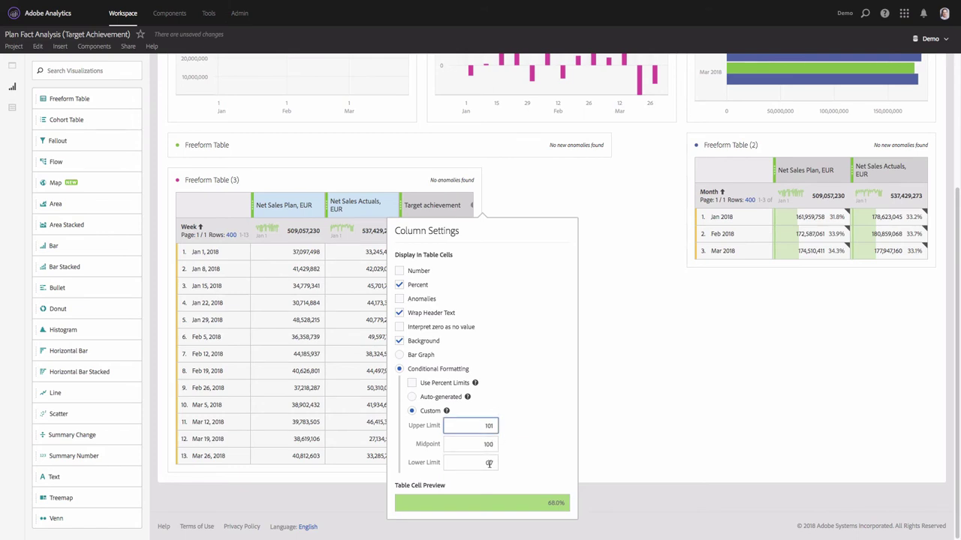
pyautogui.moveTo(489, 463); pyautogui.dragTo(527, 469)
pyautogui.write('10')
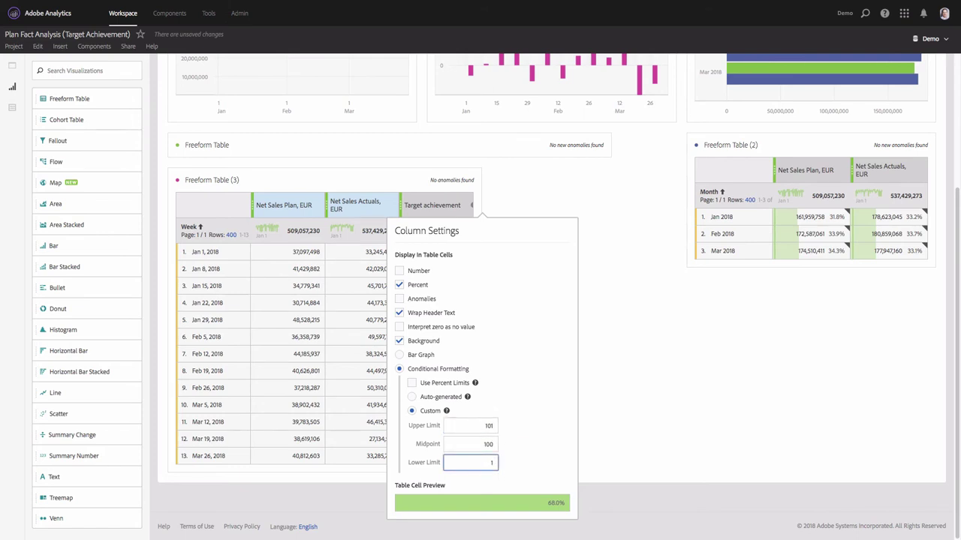
pyautogui.click(634, 425)
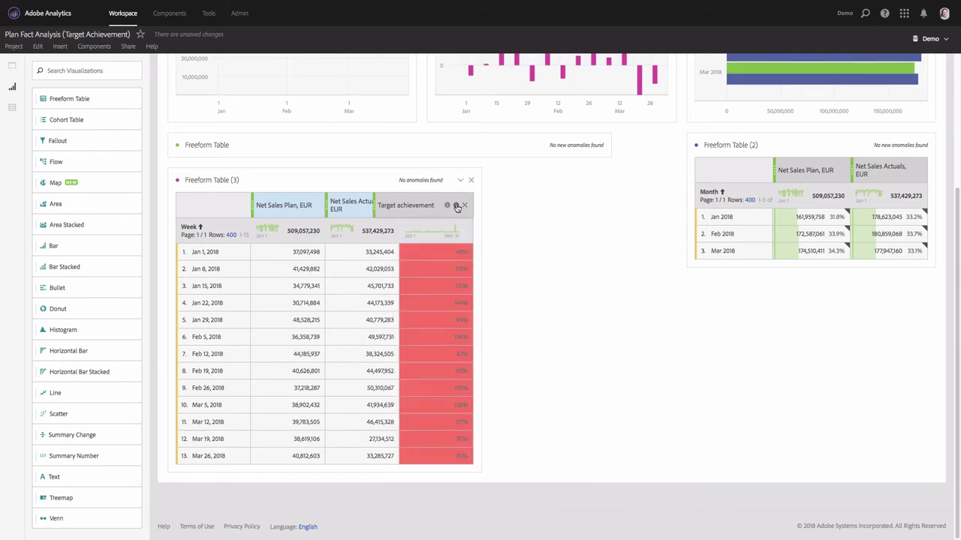
# Step: Correct the limits to upper 1,01, midpoint 1 and lower .99
pyautogui.click(456, 205)
pyautogui.click(480, 425)
pyautogui.press('BackSpace')
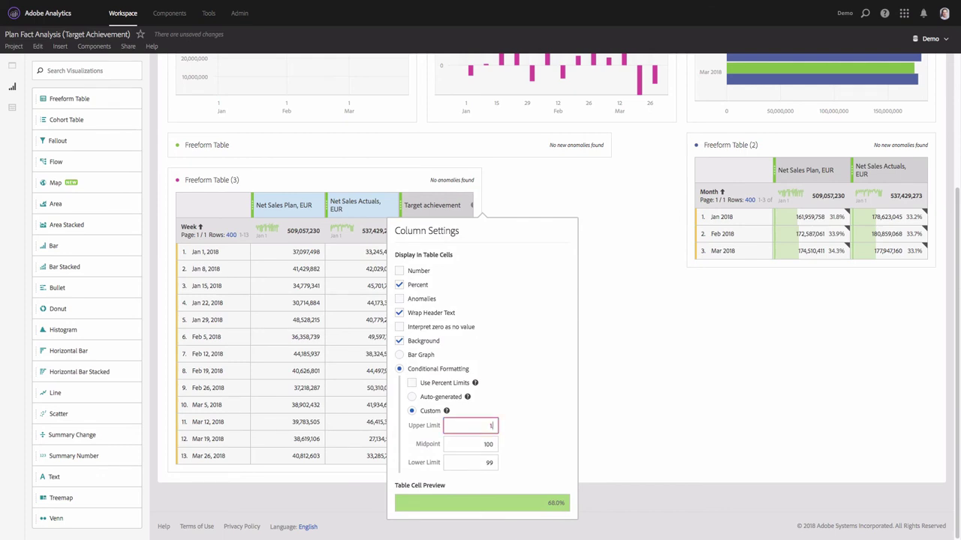
pyautogui.write(',01')
pyautogui.press('Tab')
pyautogui.write('1')
pyautogui.press('Tab')
pyautogui.write('.99')
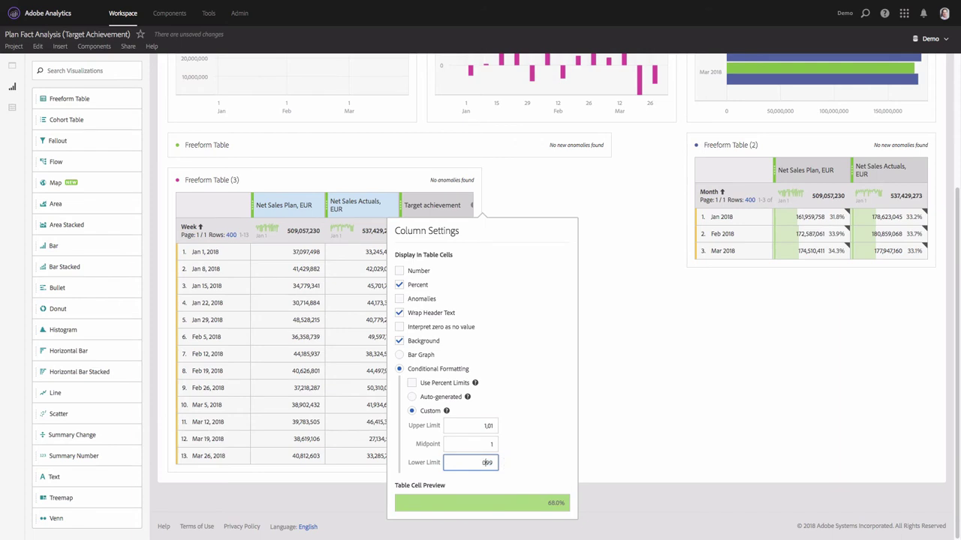
pyautogui.click(661, 451)
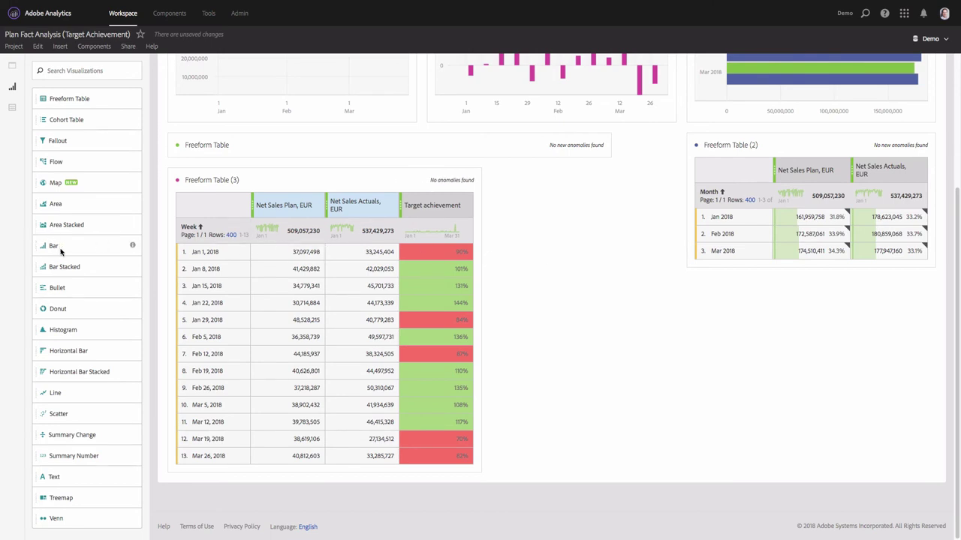
# Step: Add a half-width bar chart above Freeform Table (3) and drop the Plan and Actuals columns
pyautogui.moveTo(57, 247); pyautogui.dragTo(320, 254)
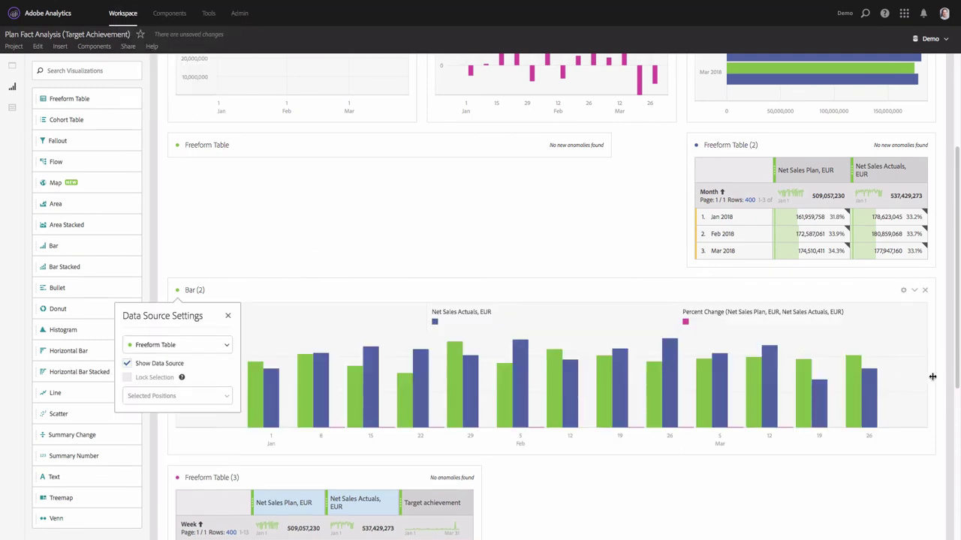
pyautogui.moveTo(932, 377); pyautogui.dragTo(483, 368)
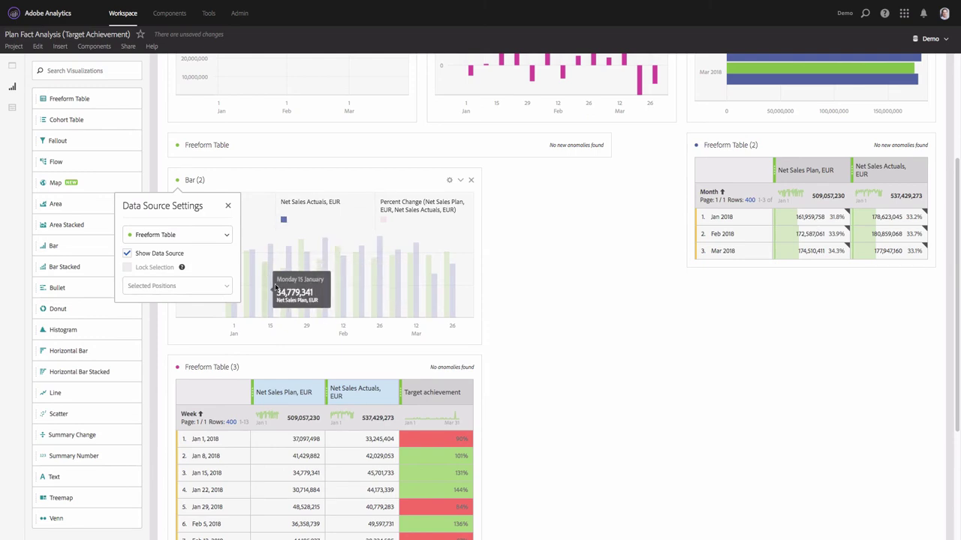
pyautogui.click(342, 392)
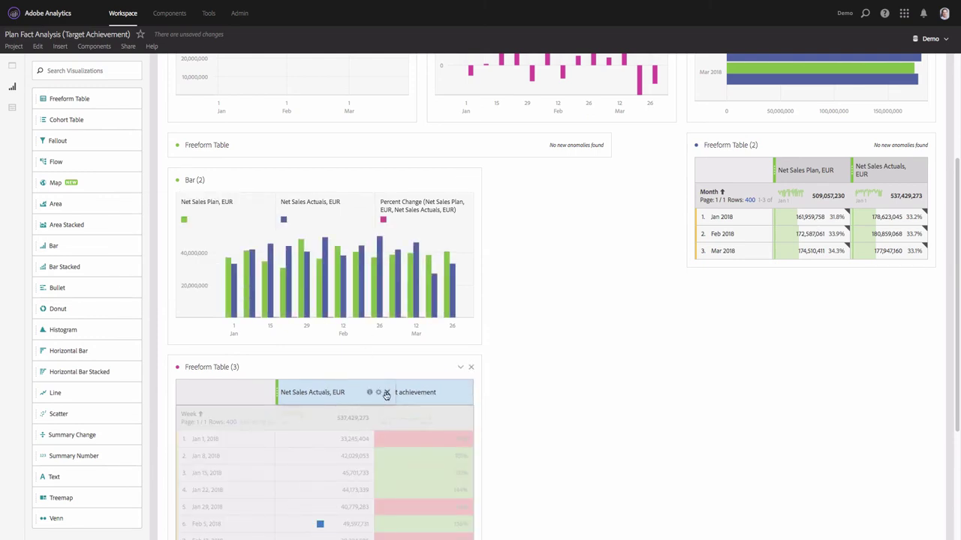
pyautogui.click(370, 393)
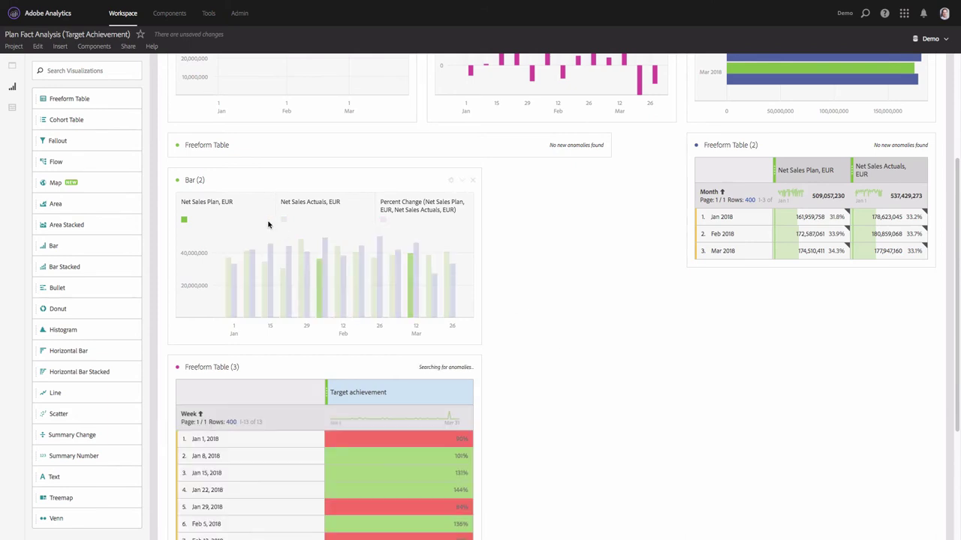
# Step: Set Freeform Table (3) as the data source of the Bar (2) chart
pyautogui.click(178, 181)
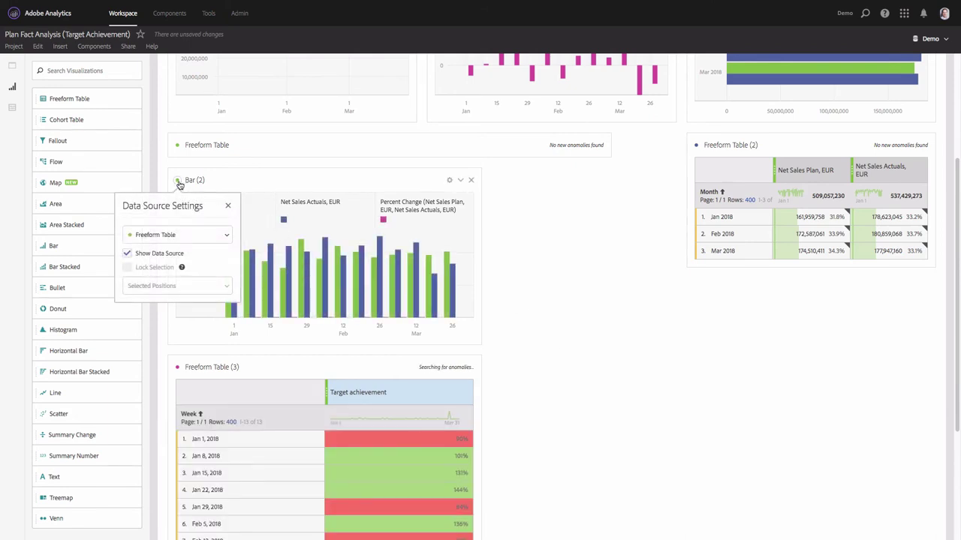
pyautogui.click(212, 238)
pyautogui.click(186, 280)
pyautogui.moveTo(181, 267)
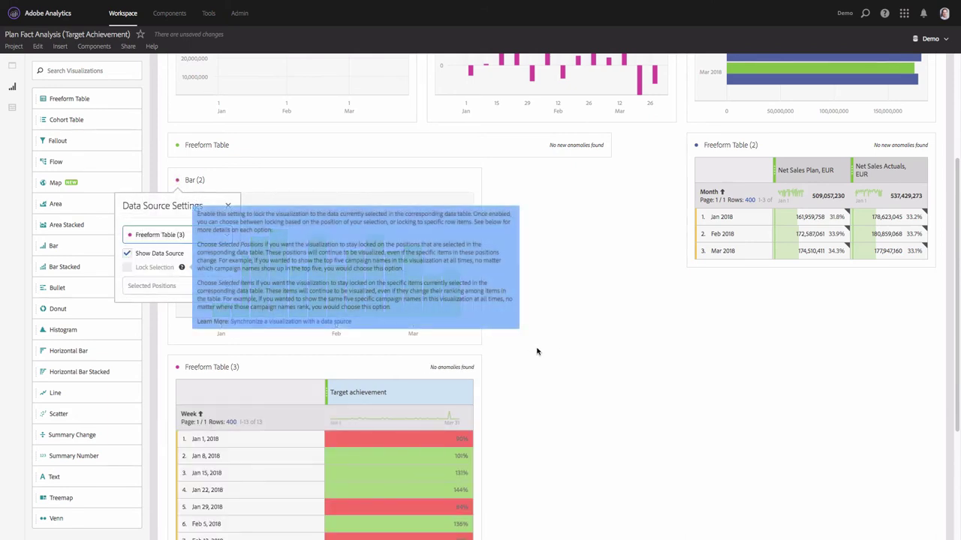
pyautogui.click(537, 351)
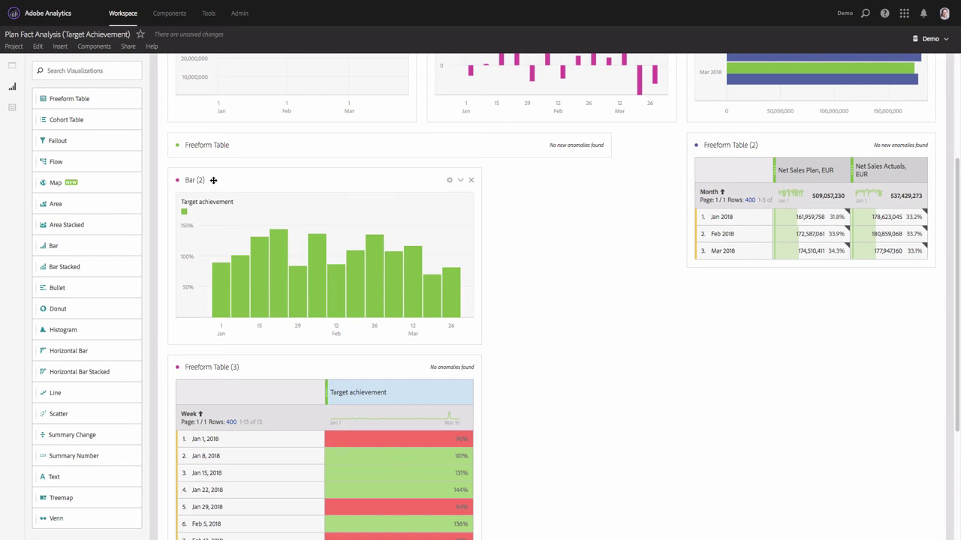
pyautogui.scroll(3, 214, 180)
# Step: Rename the Bar (2) chart to 'Target achievement by week'
pyautogui.click(244, 139)
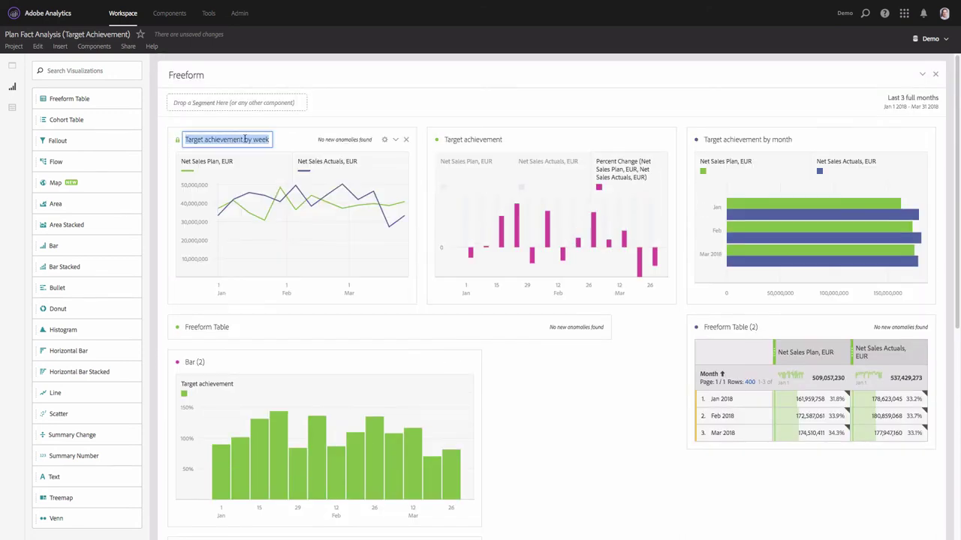
pyautogui.hotkey('ctrl', 'c')
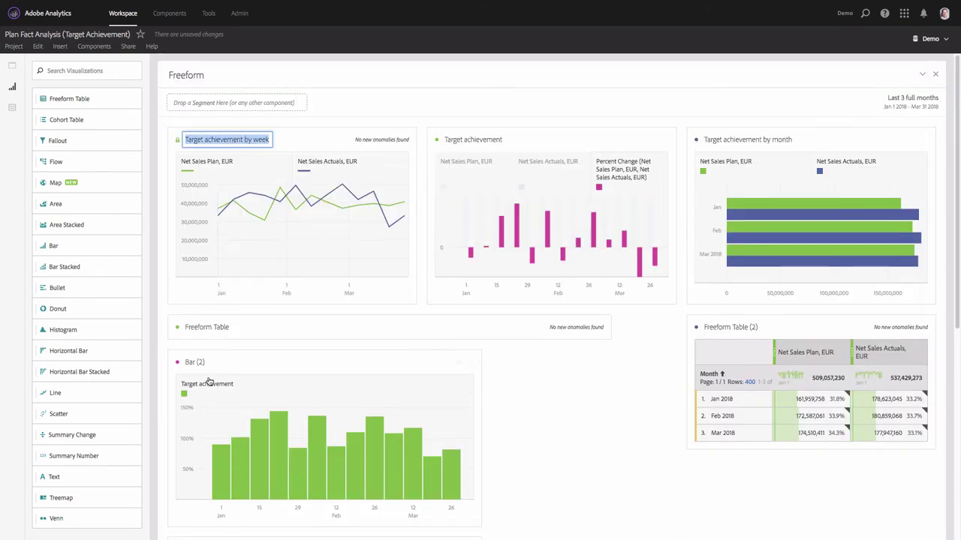
pyautogui.click(193, 362)
pyautogui.hotkey('ctrl', 'v')
pyautogui.click(551, 397)
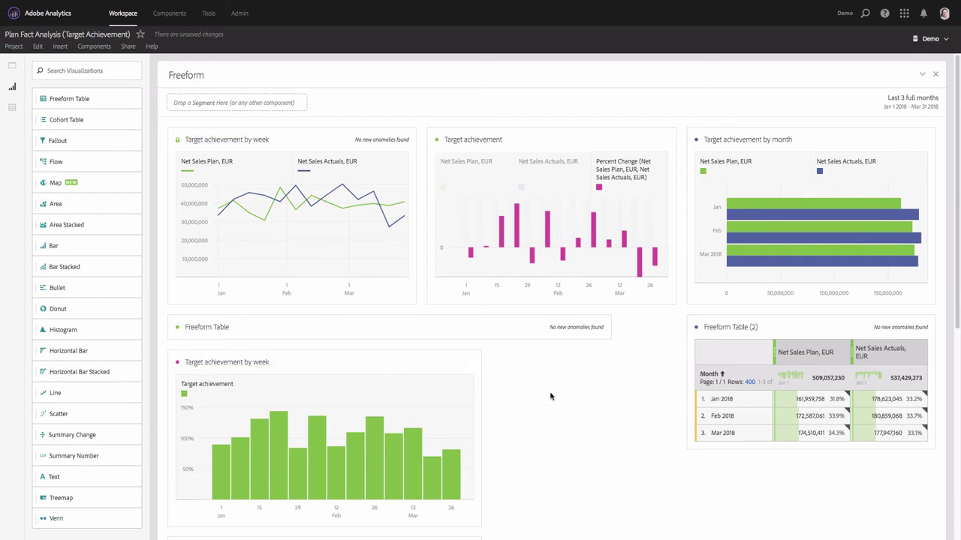
pyautogui.scroll(-3, 548, 397)
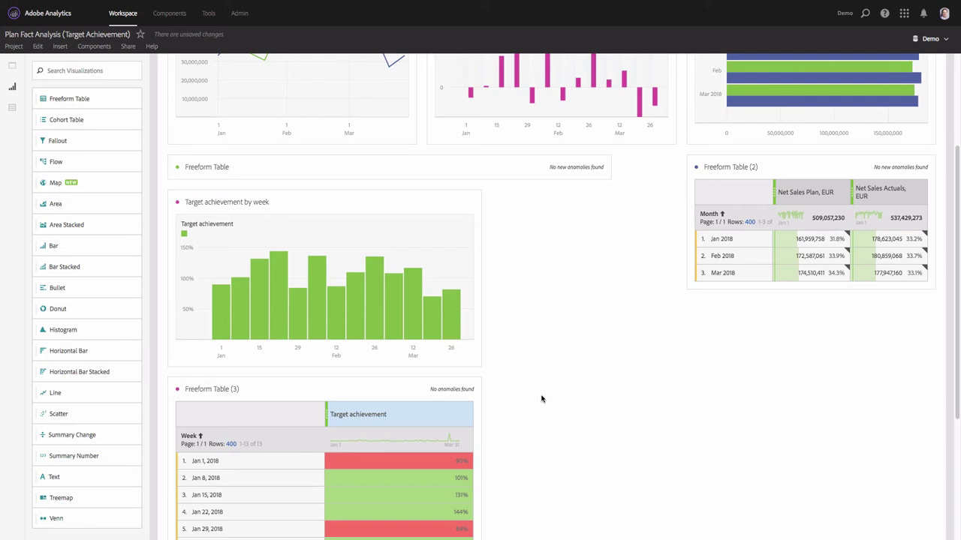
pyautogui.scroll(3, 542, 399)
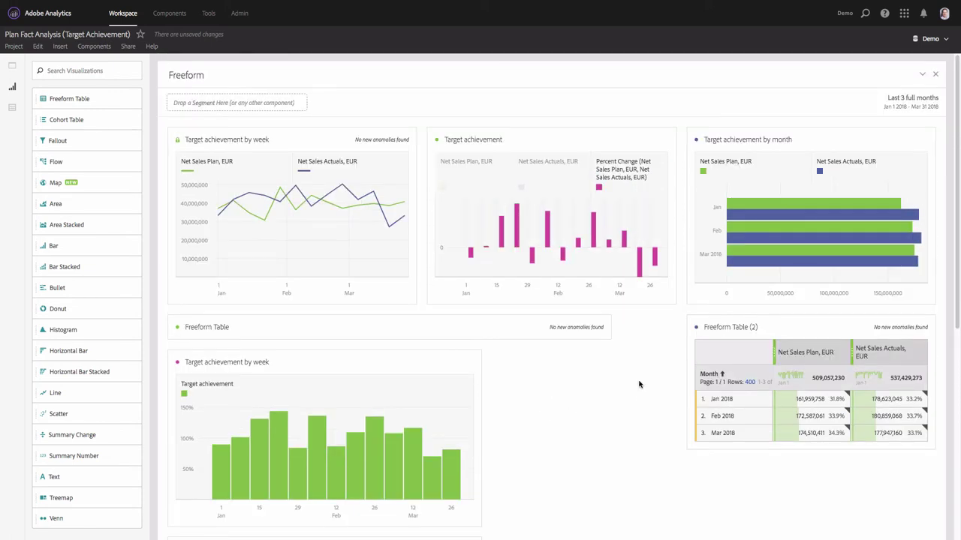
# Step: Hide the source tables of the month and week charts
pyautogui.click(695, 139)
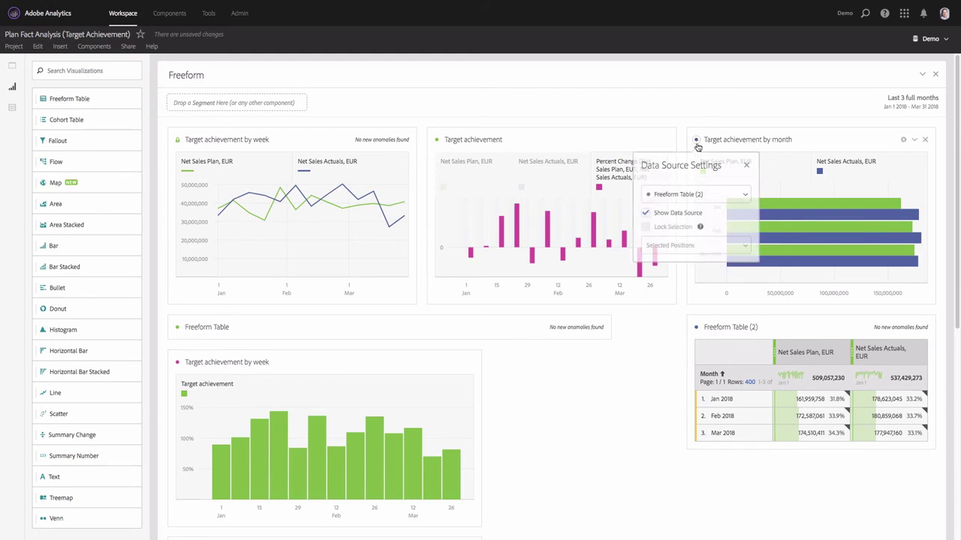
pyautogui.click(645, 213)
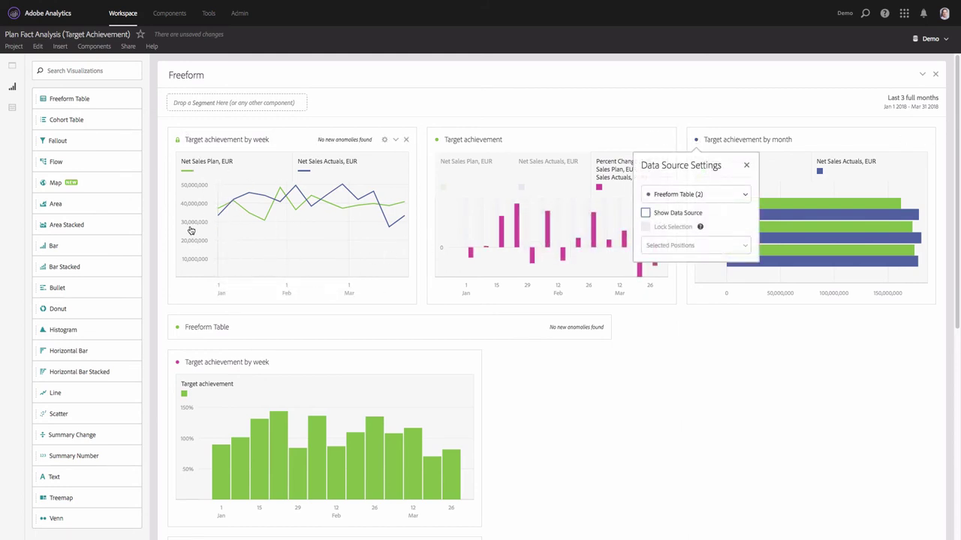
pyautogui.click(178, 362)
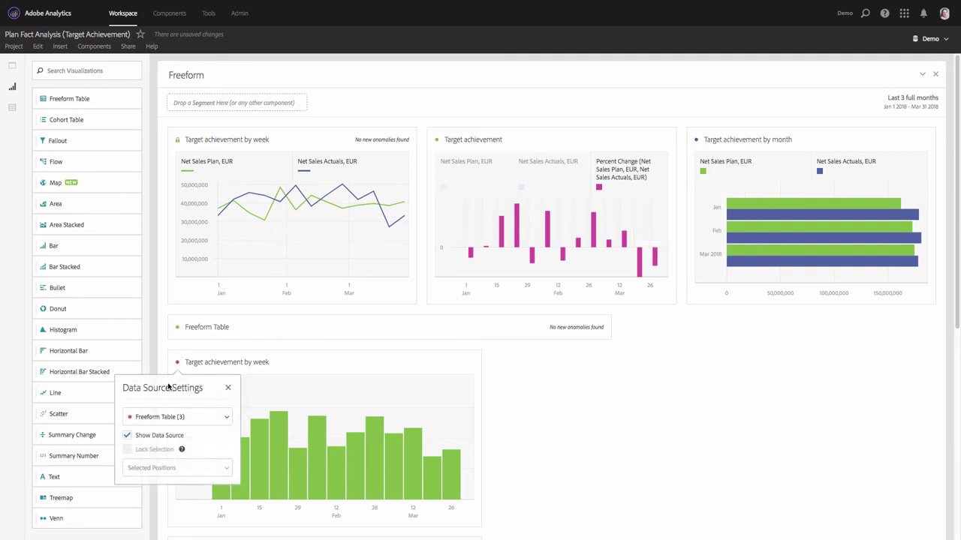
pyautogui.click(147, 437)
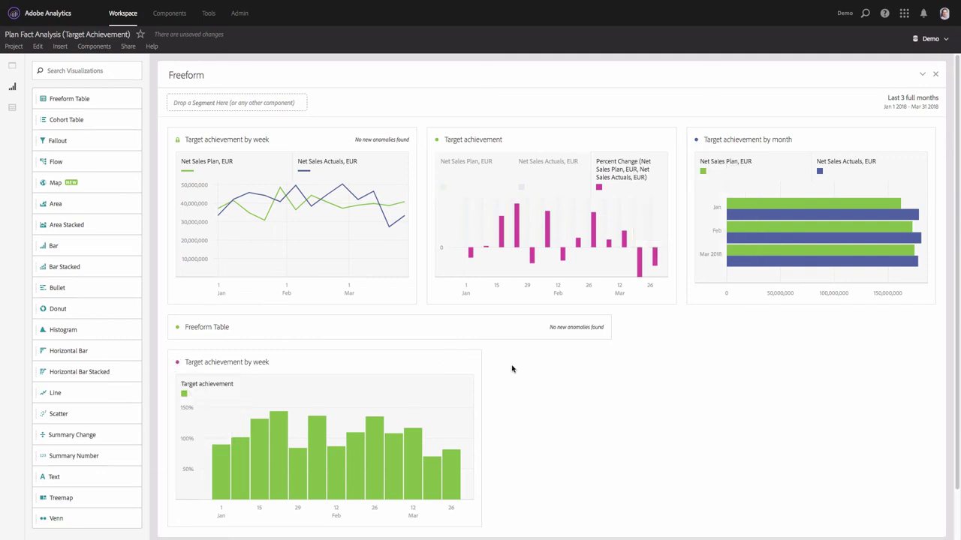
# Step: Rearrange the panels, placing the widened weekly bar chart below the top charts
pyautogui.moveTo(390, 353); pyautogui.dragTo(393, 311)
pyautogui.moveTo(396, 308); pyautogui.dragTo(396, 309)
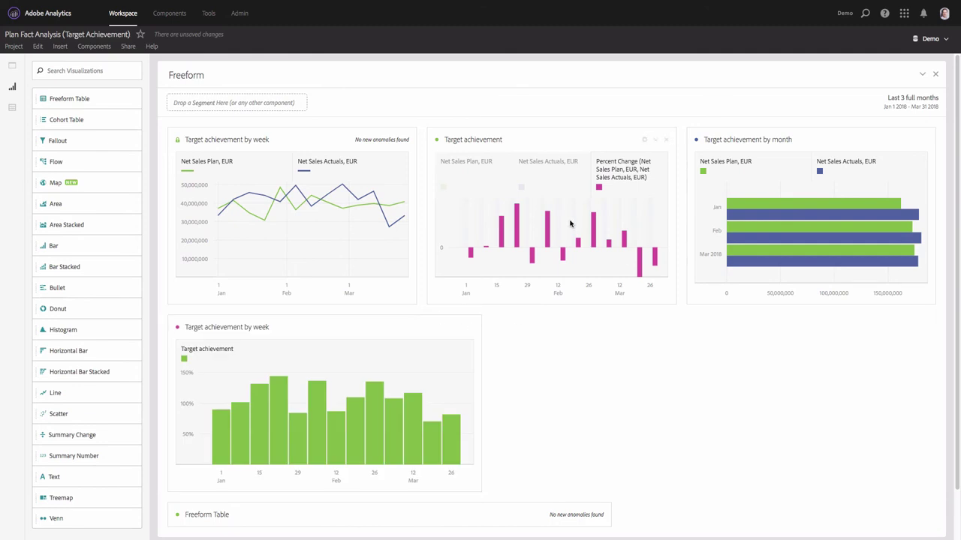
pyautogui.moveTo(416, 277); pyautogui.dragTo(340, 276)
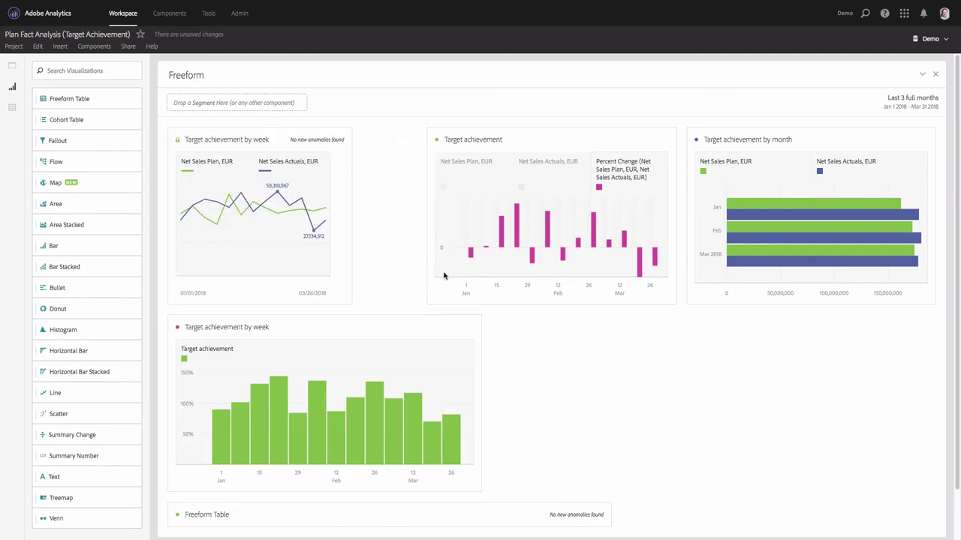
pyautogui.moveTo(612, 132); pyautogui.dragTo(550, 132)
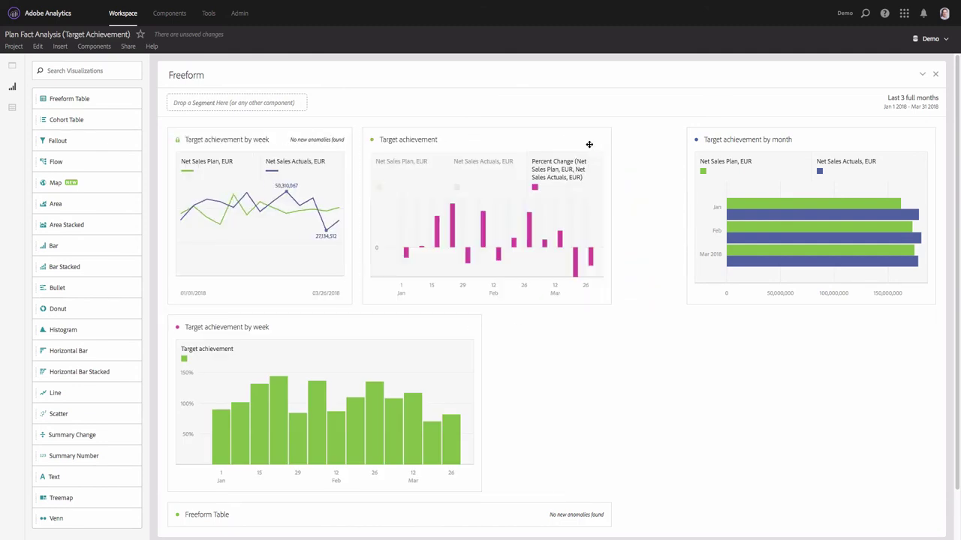
pyautogui.moveTo(611, 204); pyautogui.dragTo(530, 218)
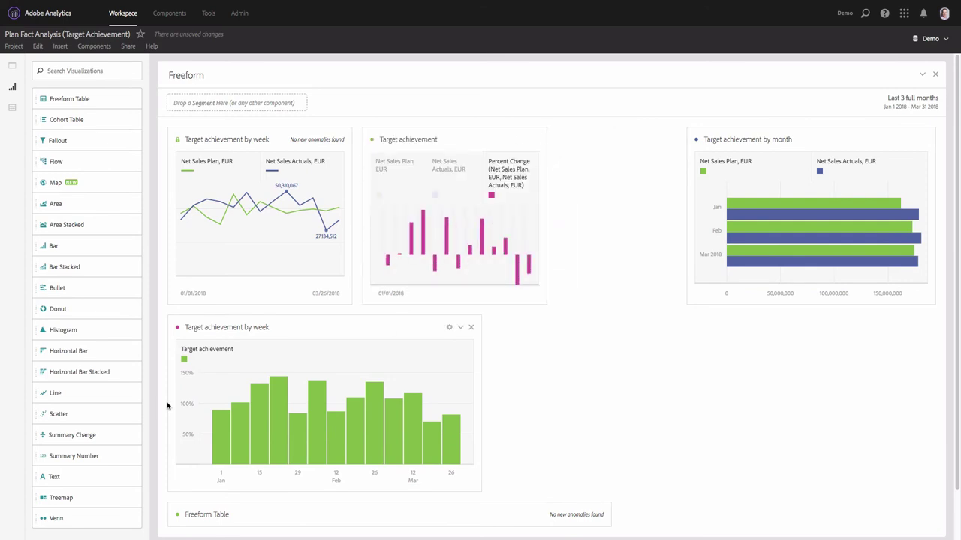
pyautogui.moveTo(195, 327); pyautogui.dragTo(645, 195)
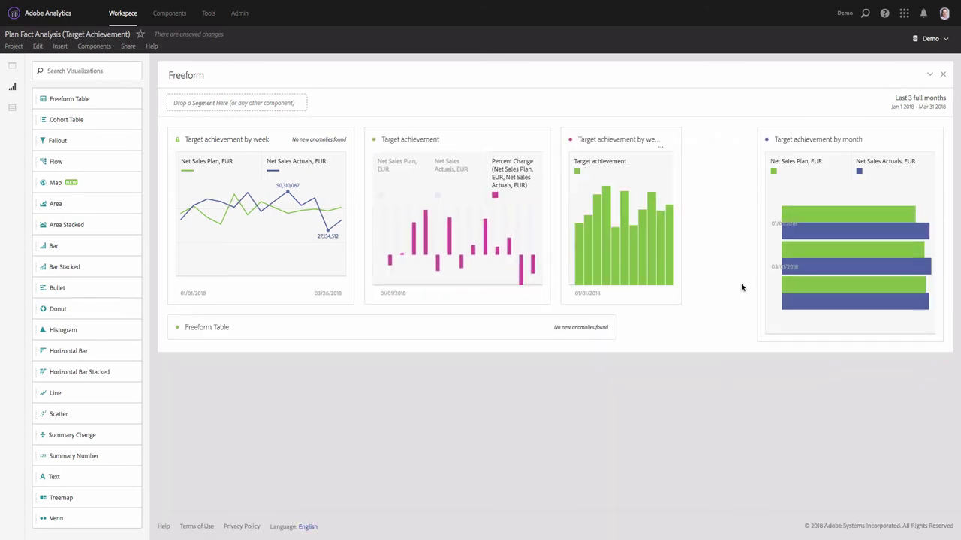
pyautogui.moveTo(745, 285); pyautogui.dragTo(682, 280)
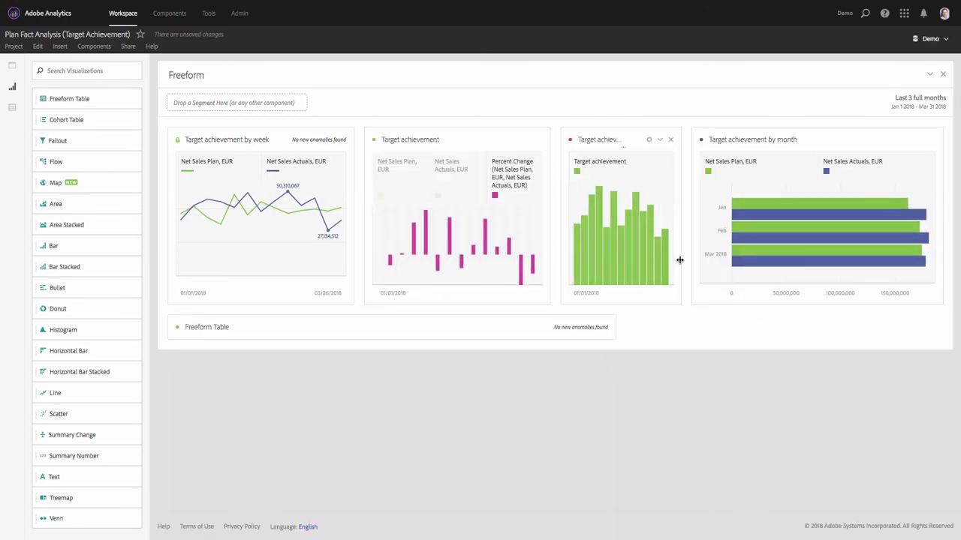
pyautogui.moveTo(642, 132); pyautogui.dragTo(255, 309)
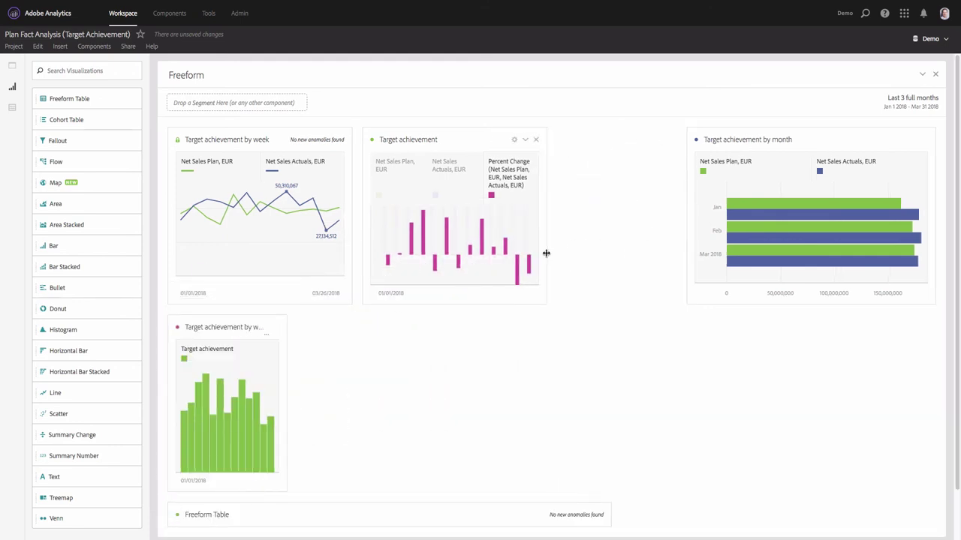
pyautogui.moveTo(547, 256); pyautogui.dragTo(612, 251)
pyautogui.moveTo(519, 130); pyautogui.dragTo(401, 229)
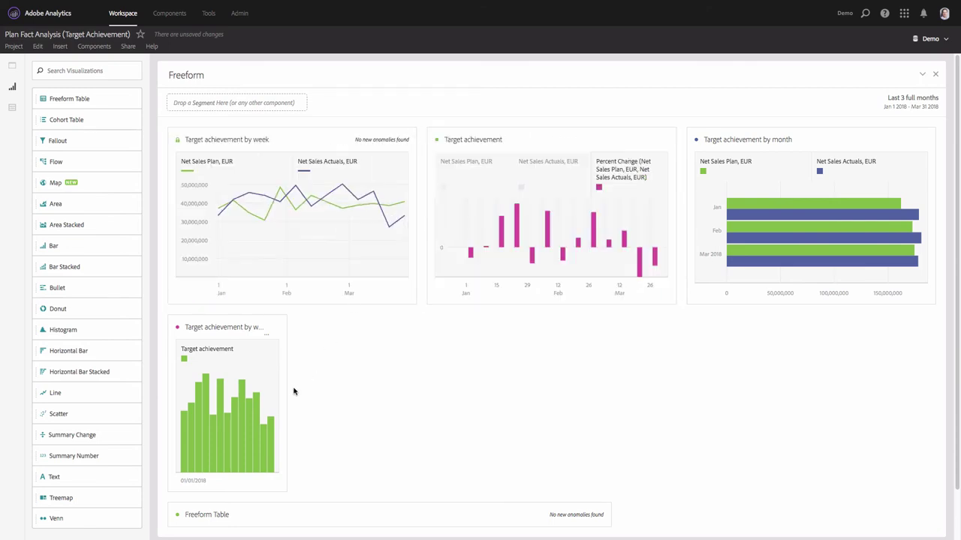
pyautogui.moveTo(285, 390); pyautogui.dragTo(414, 384)
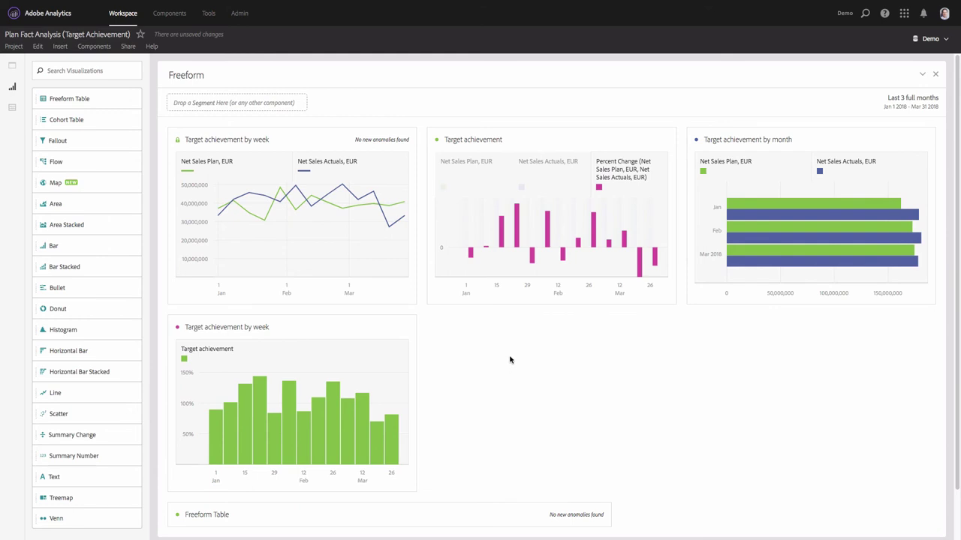
# Step: Turn off the legend on the weekly chart
pyautogui.click(384, 327)
pyautogui.click(311, 451)
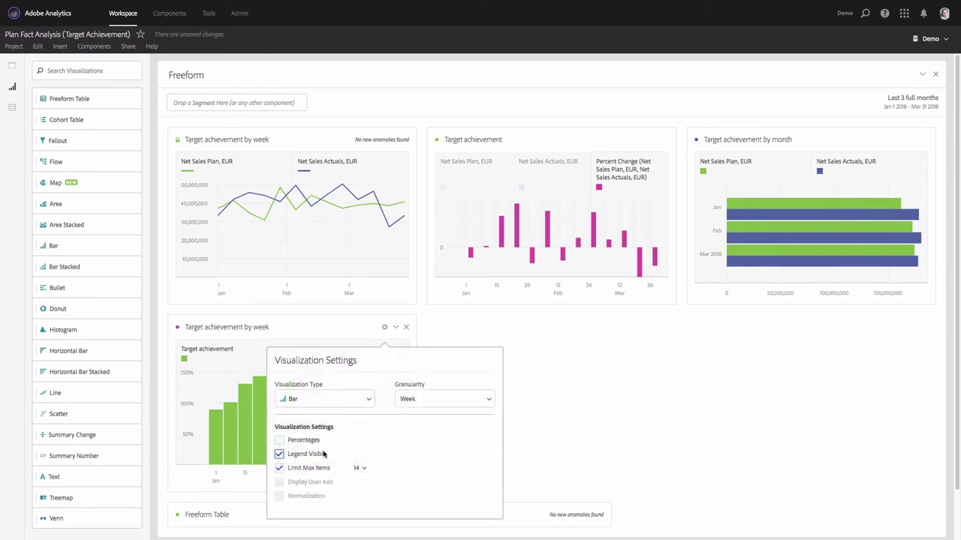
pyautogui.click(598, 407)
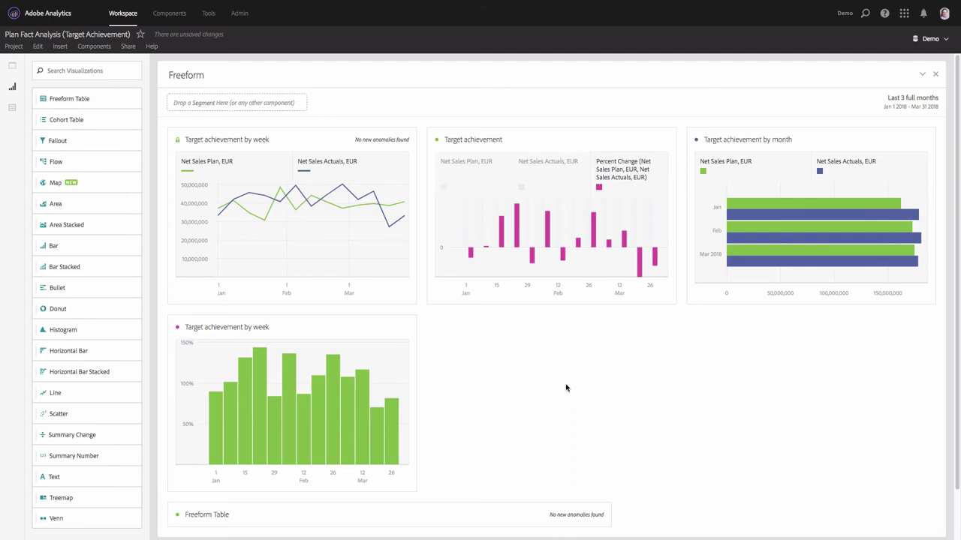
# Step: Hide the weekly chart's source table and drag a new Freeform Table onto the canvas
pyautogui.click(437, 142)
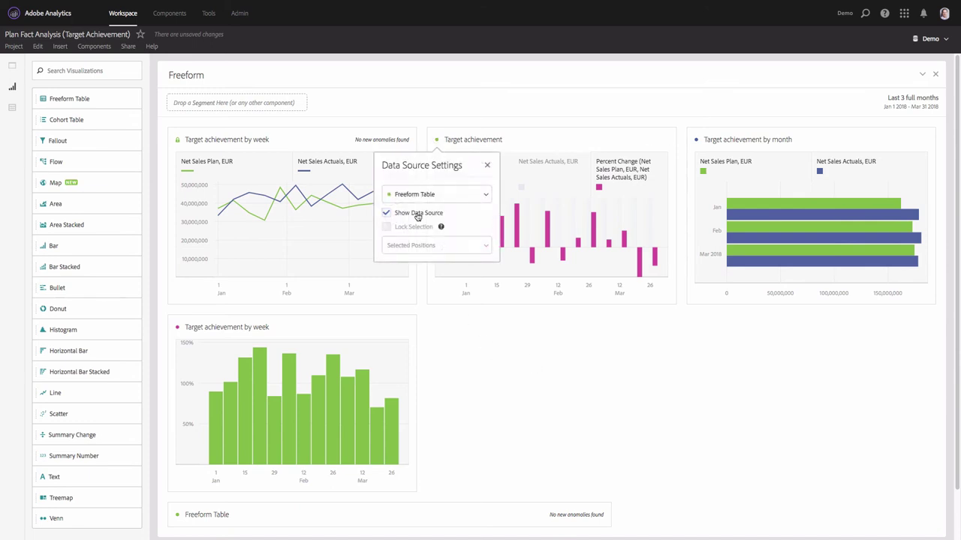
pyautogui.click(388, 214)
pyautogui.click(454, 353)
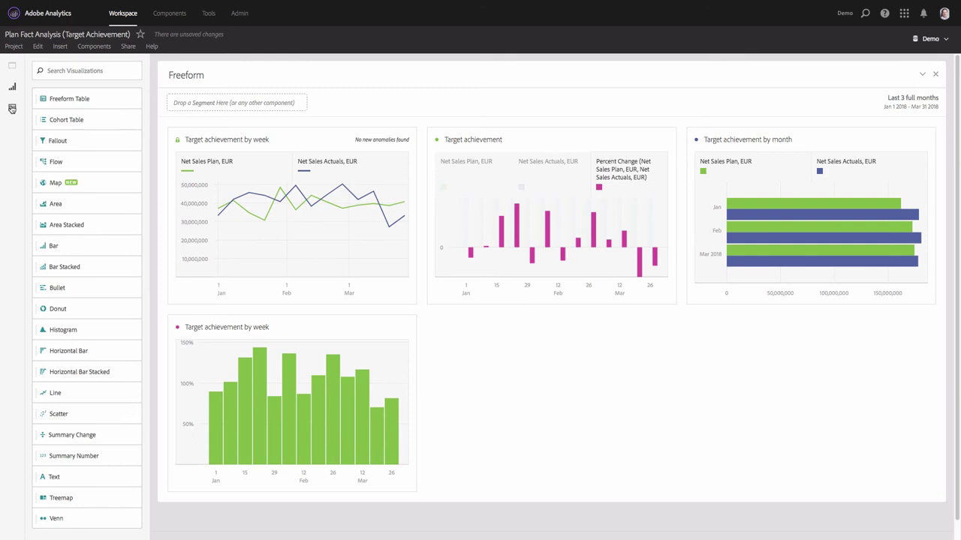
pyautogui.moveTo(70, 102); pyautogui.dragTo(375, 484)
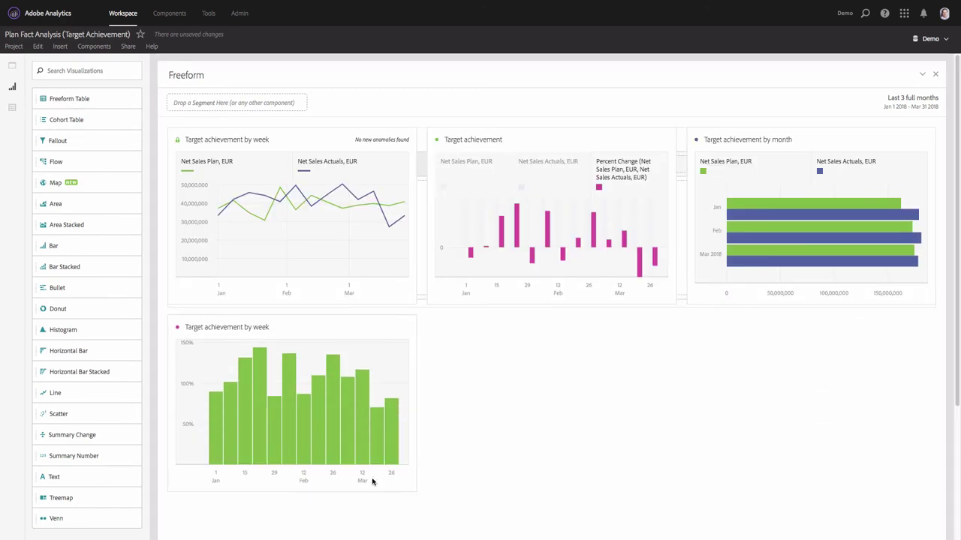
# Step: Add Net Sales Actuals, EUR as the new table's metric
pyautogui.scroll(-3, 395, 454)
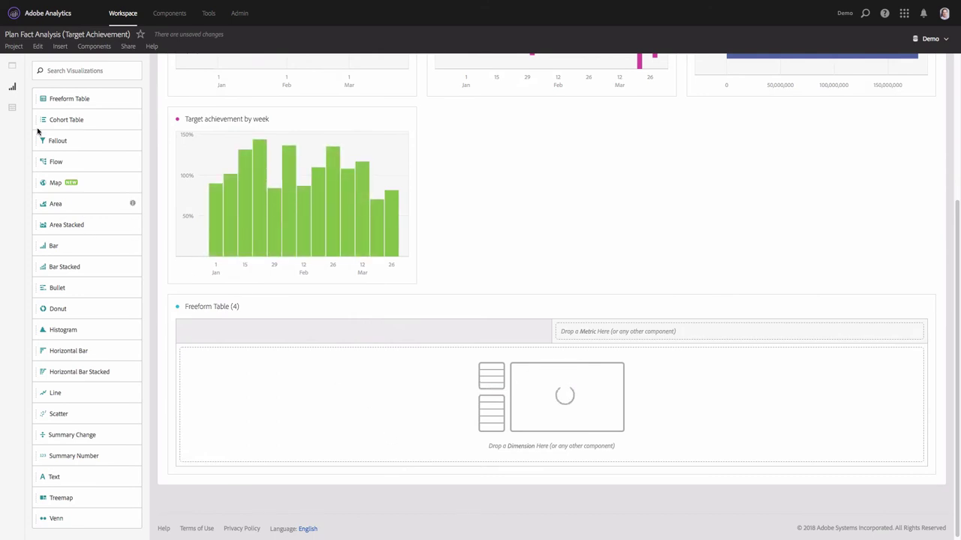
pyautogui.click(10, 109)
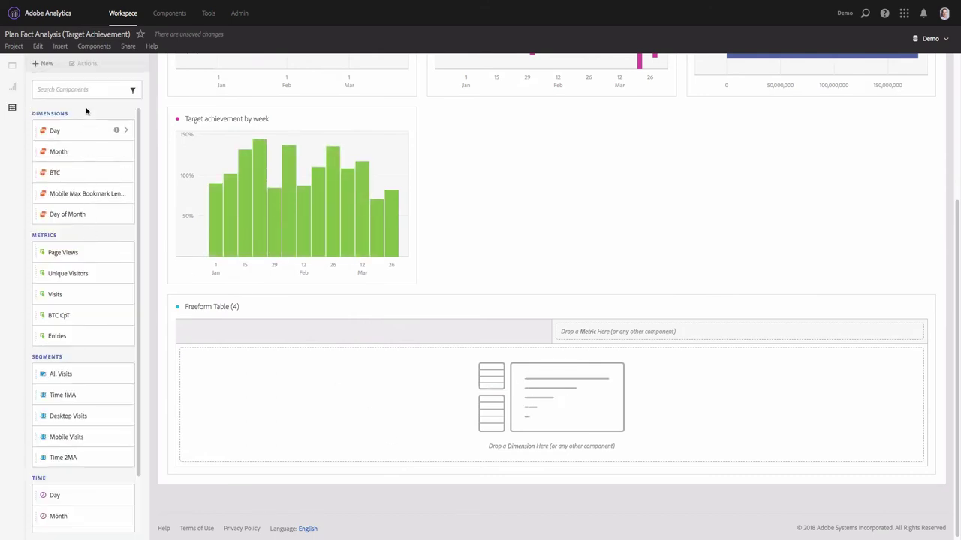
pyautogui.click(79, 87)
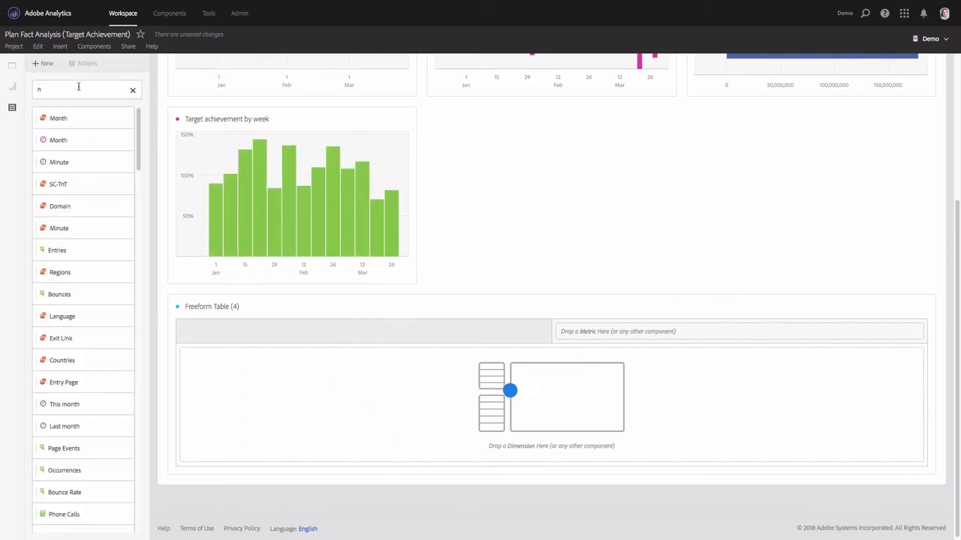
pyautogui.write('net')
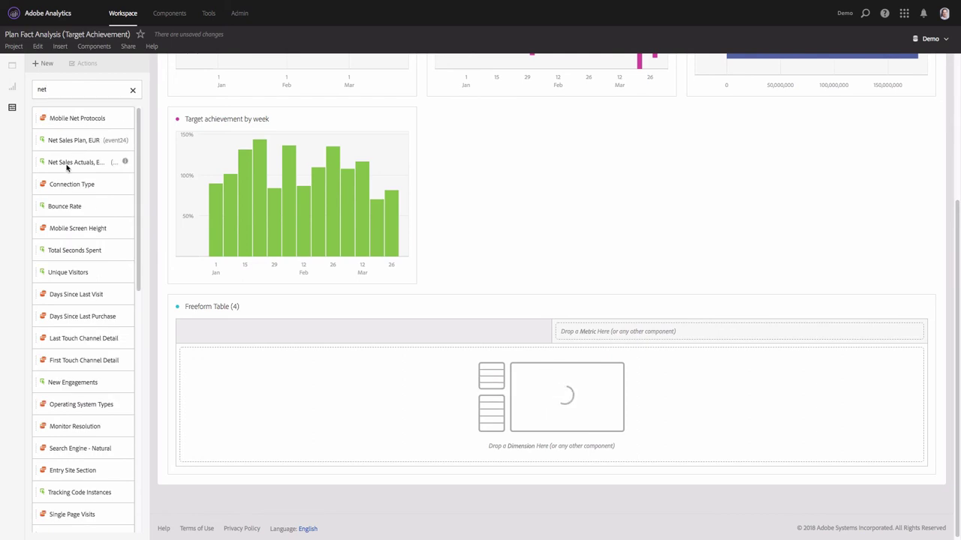
pyautogui.moveTo(68, 165); pyautogui.dragTo(631, 334)
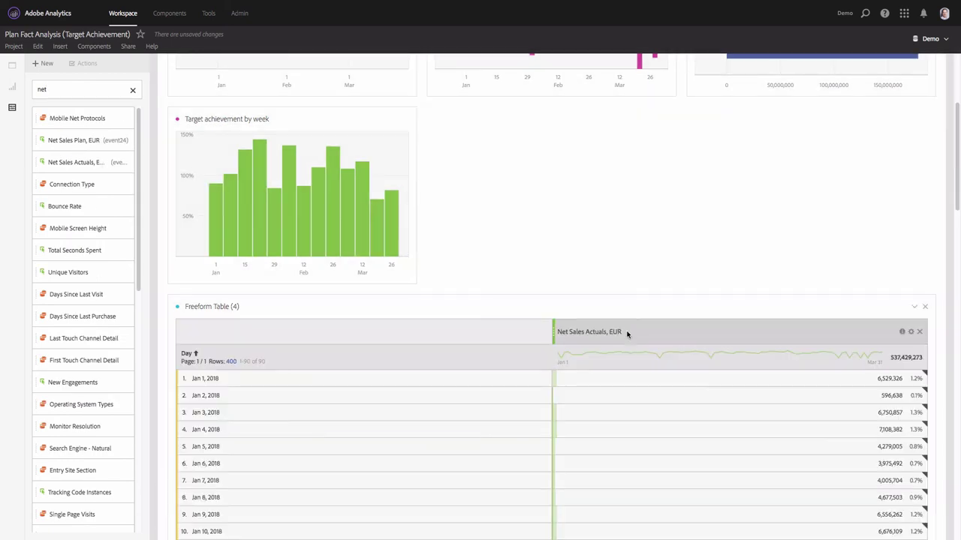
pyautogui.click(132, 90)
# Step: Limit the column to This month and break it down by Month instead of Day
pyautogui.scroll(-2, 107, 273)
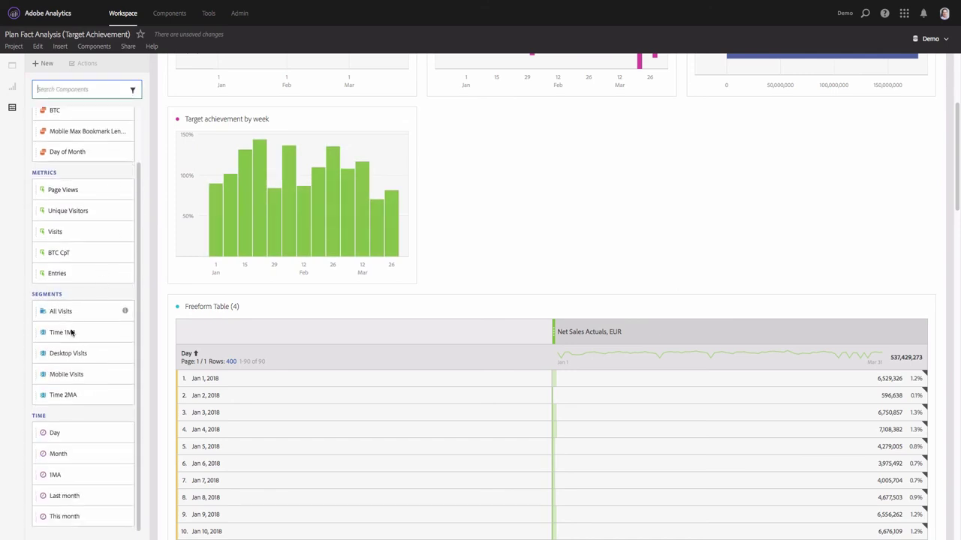
pyautogui.click(39, 418)
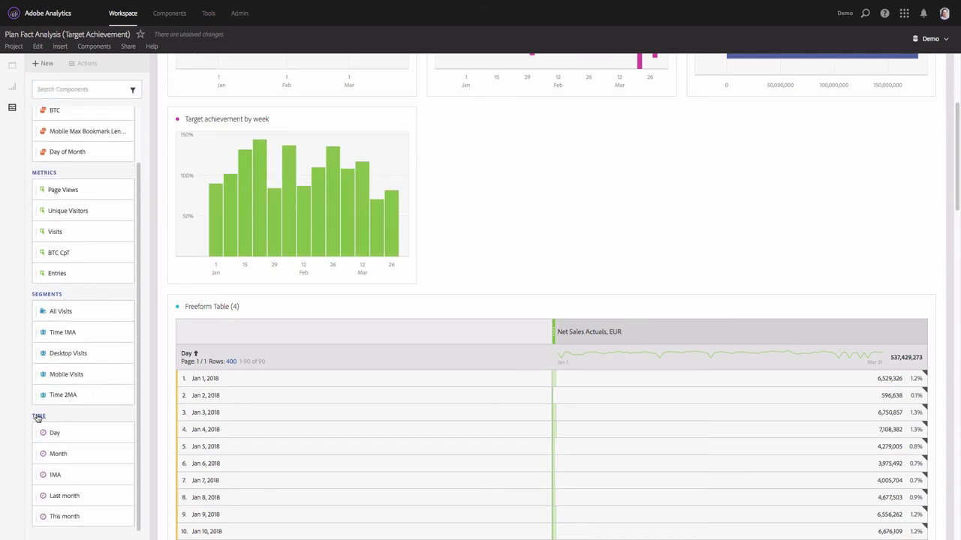
pyautogui.click(76, 91)
pyautogui.write('this')
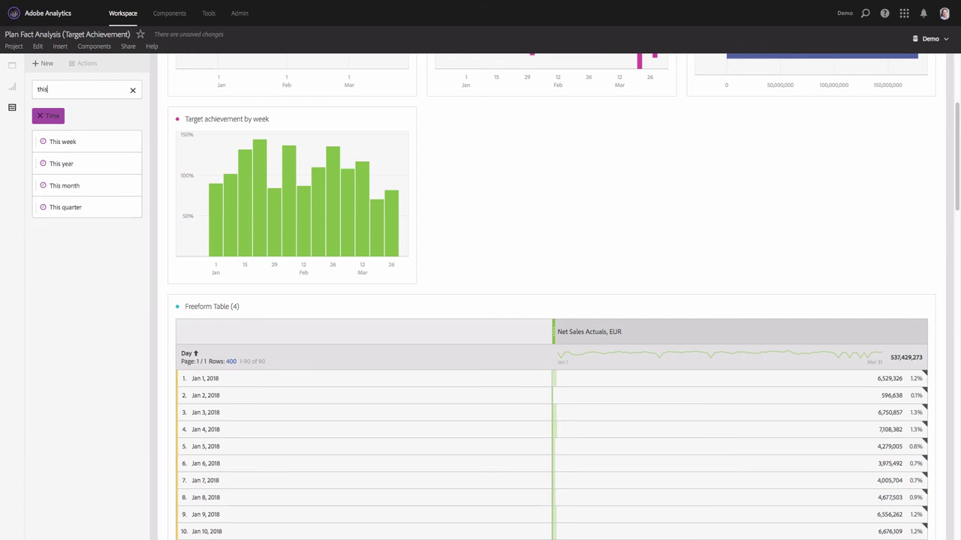
pyautogui.moveTo(78, 190); pyautogui.dragTo(679, 336)
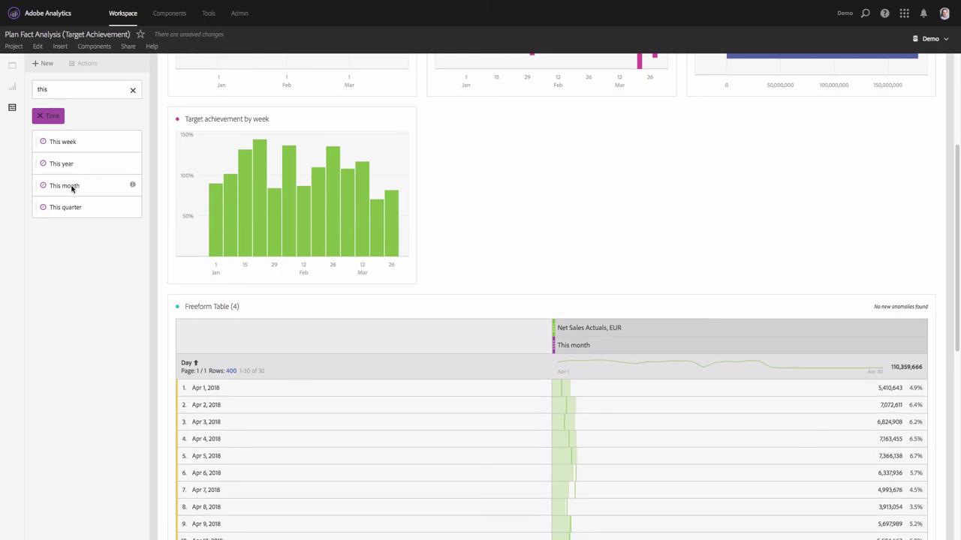
pyautogui.click(133, 90)
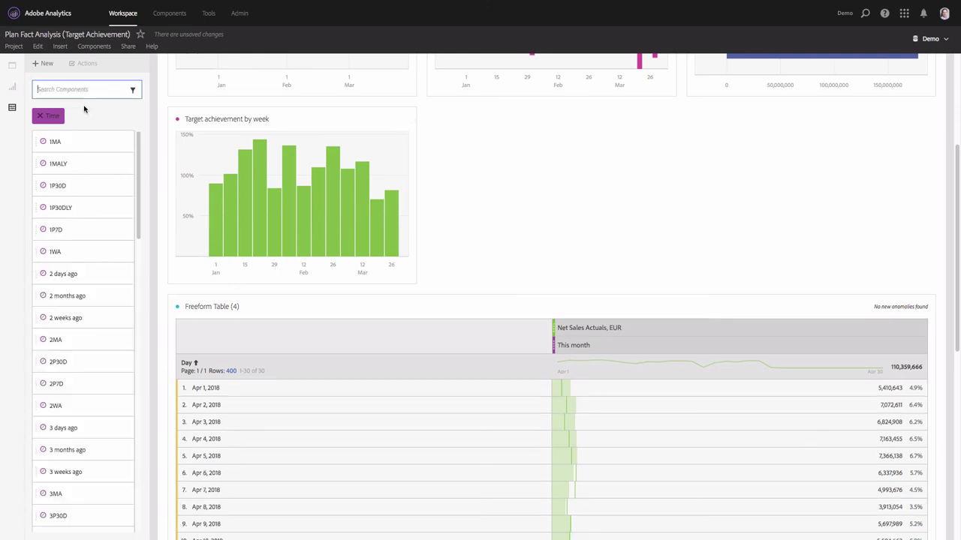
pyautogui.click(40, 115)
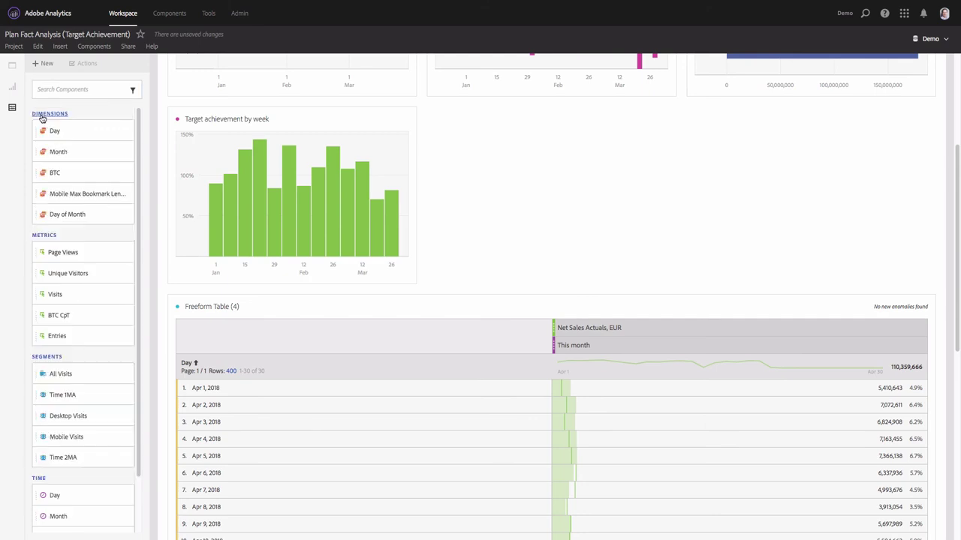
pyautogui.moveTo(58, 154); pyautogui.dragTo(243, 357)
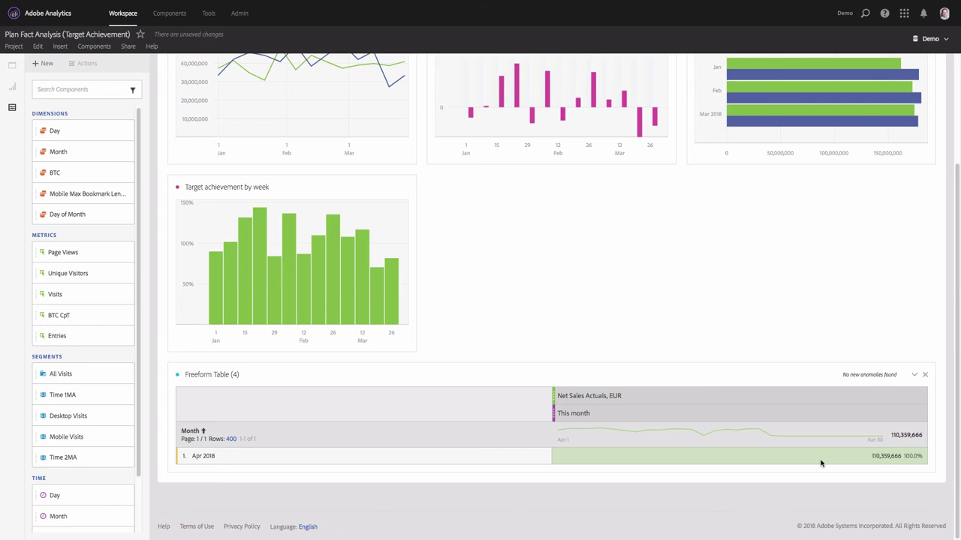
# Step: Add a Bullet chart of this month's Net Sales Actuals above Freeform Table (4)
pyautogui.click(12, 87)
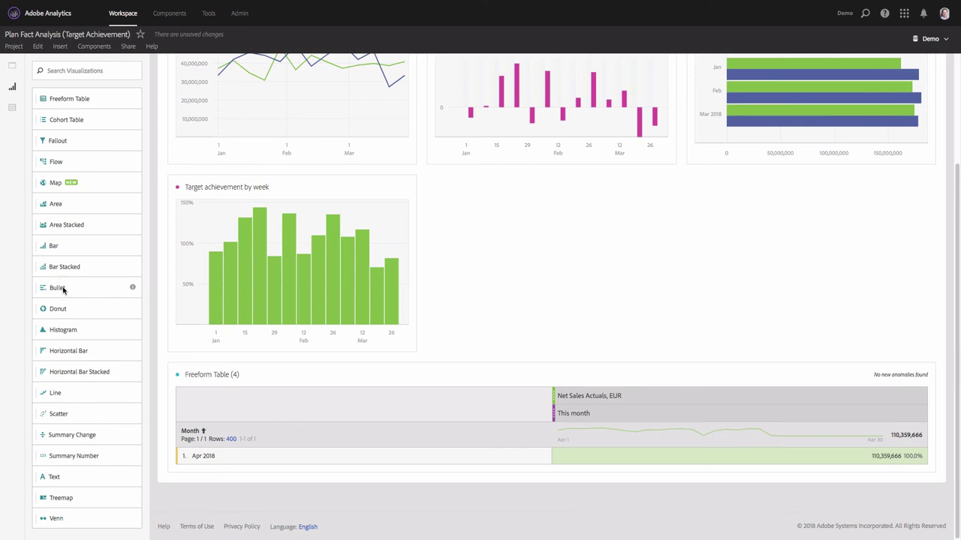
pyautogui.moveTo(63, 289); pyautogui.dragTo(461, 414)
pyautogui.scroll(-3, 468, 407)
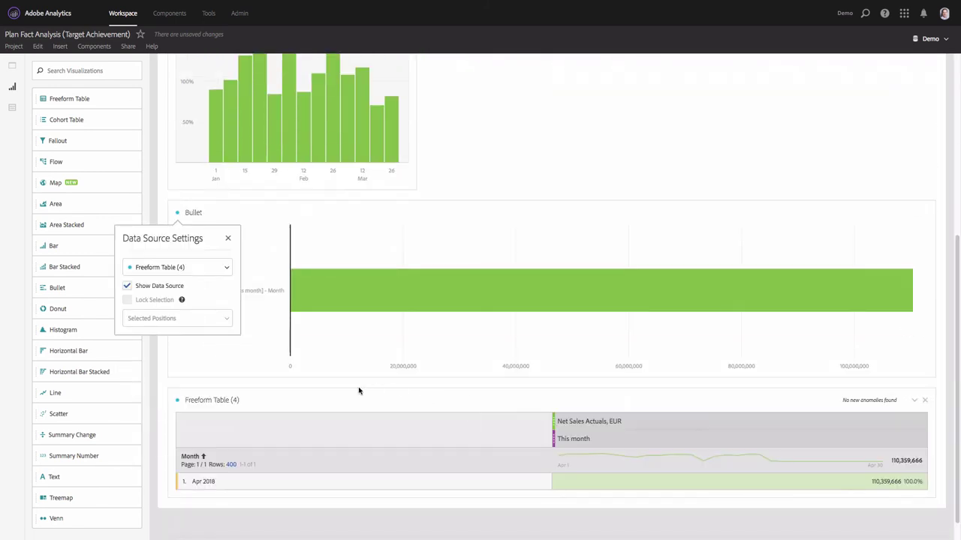
pyautogui.click(357, 386)
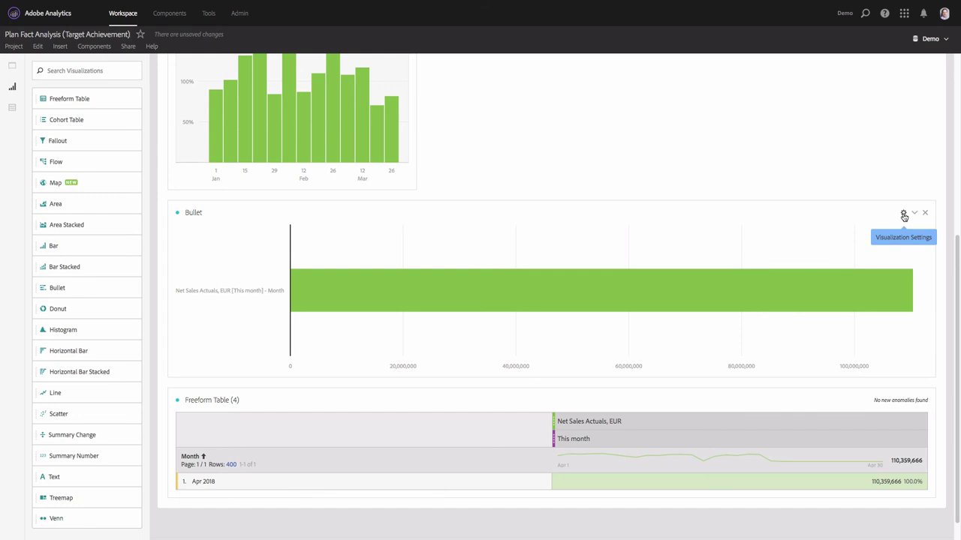
pyautogui.click(903, 214)
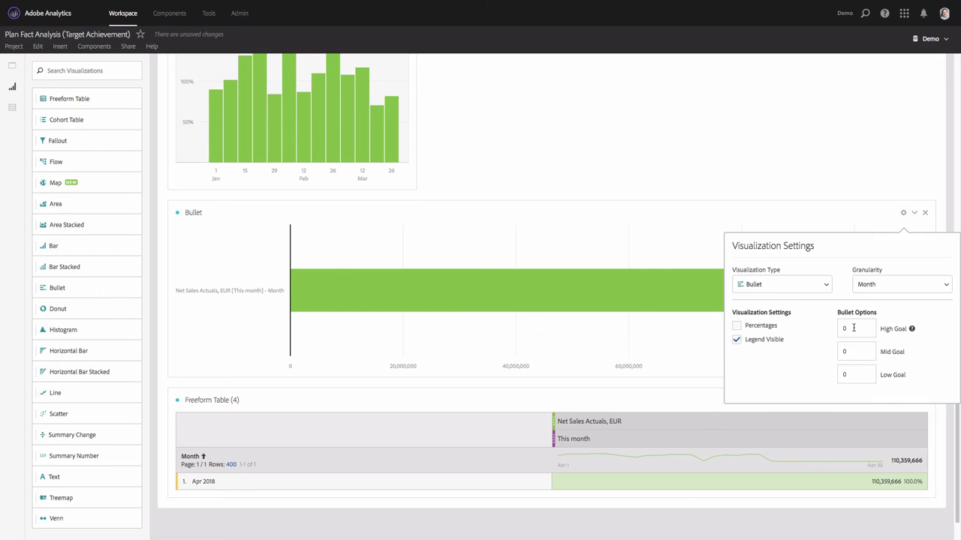
pyautogui.moveTo(853, 328); pyautogui.dragTo(840, 329)
pyautogui.write('1200000000')
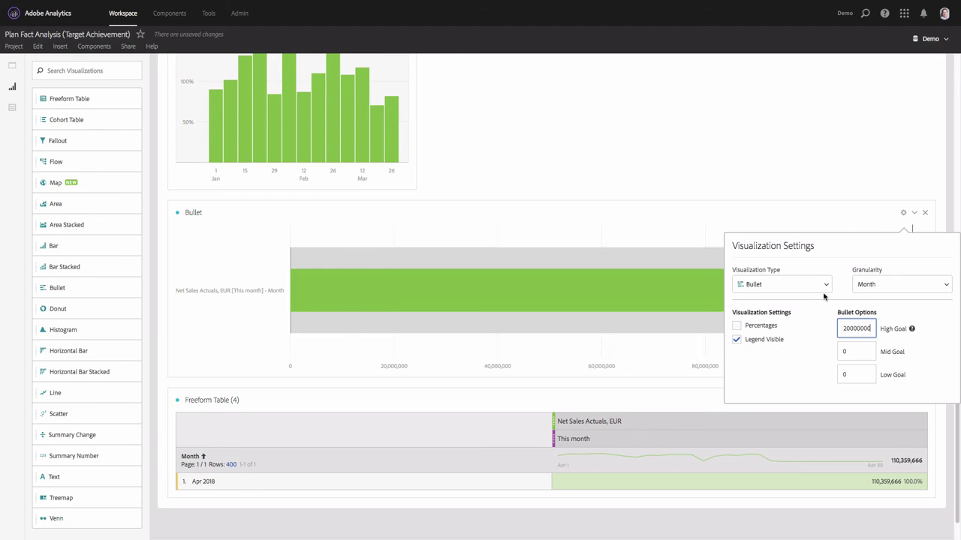
pyautogui.press('Escape')
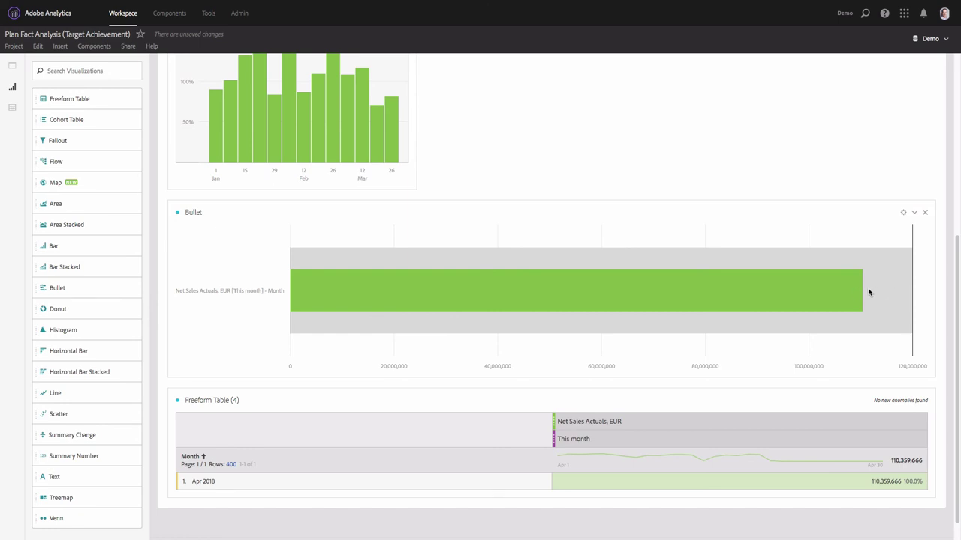
pyautogui.click(902, 213)
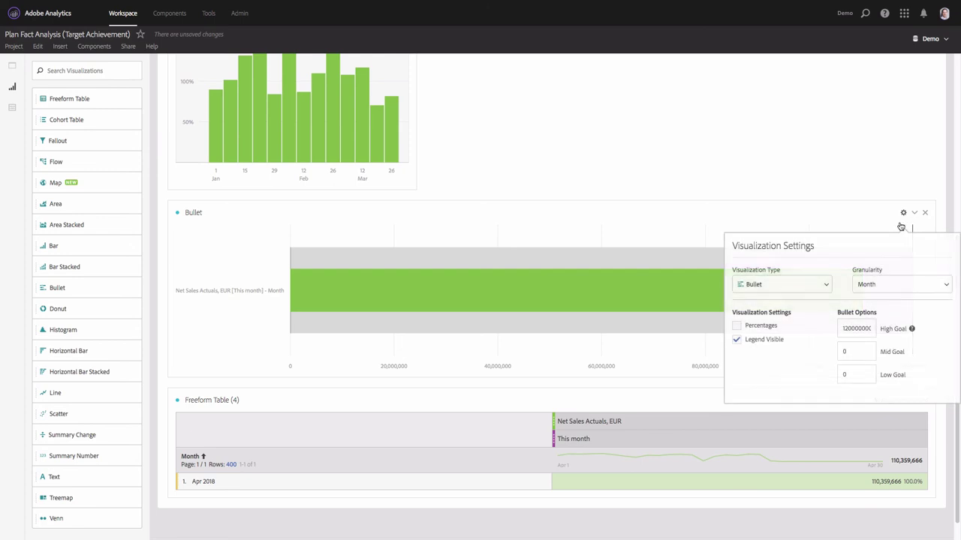
pyautogui.click(844, 328)
pyautogui.press('Delete')
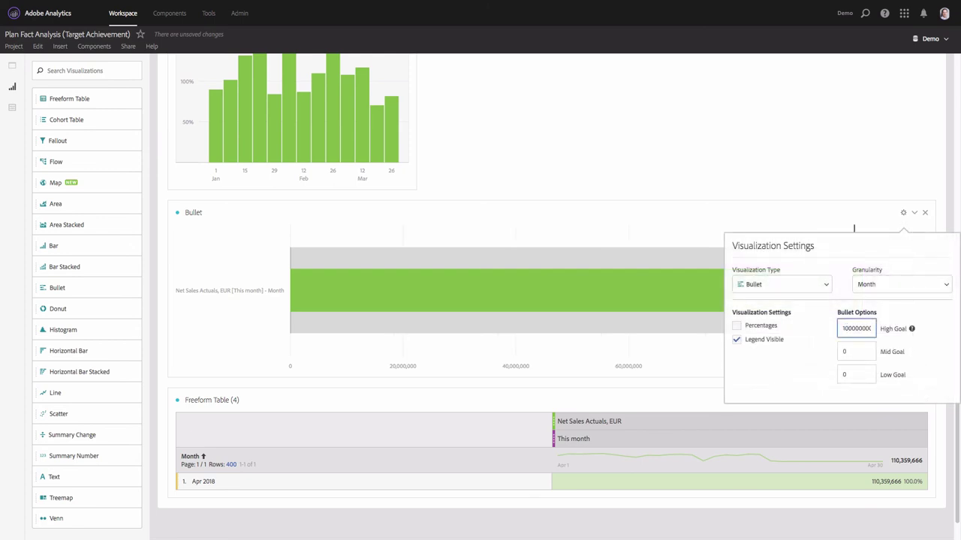
pyautogui.click(743, 207)
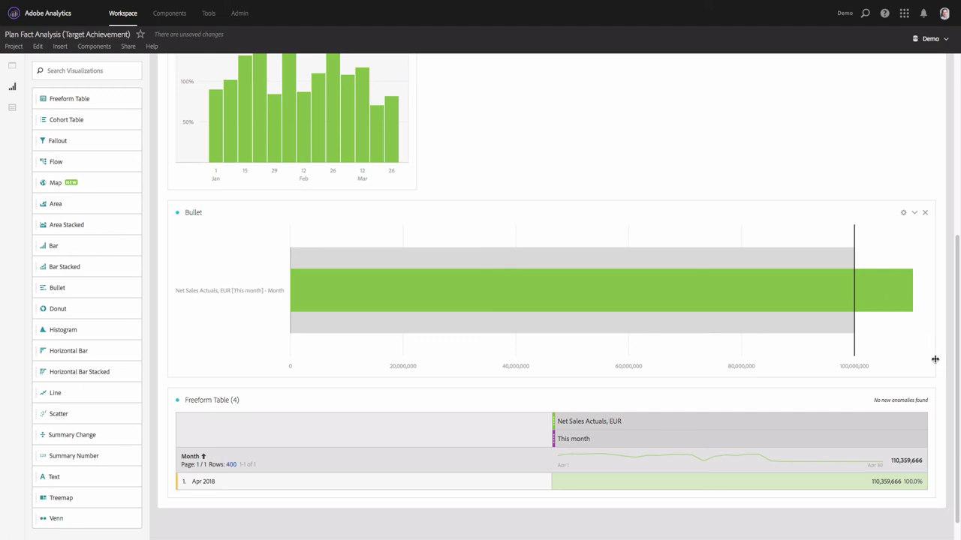
# Step: Halve the bullet chart's width and retitle it 'Target achievement, April' from the weekly chart's title
pyautogui.moveTo(934, 359); pyautogui.dragTo(541, 313)
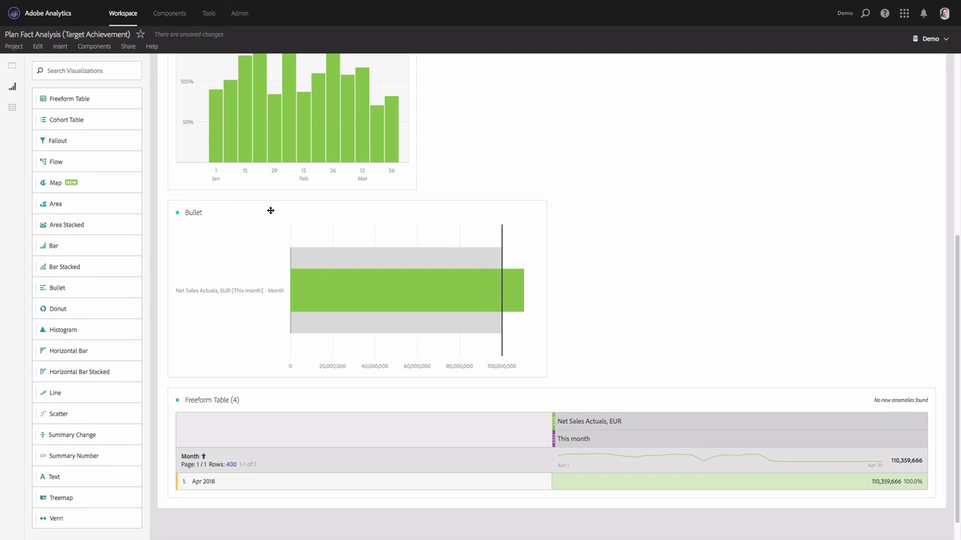
pyautogui.scroll(5, 192, 220)
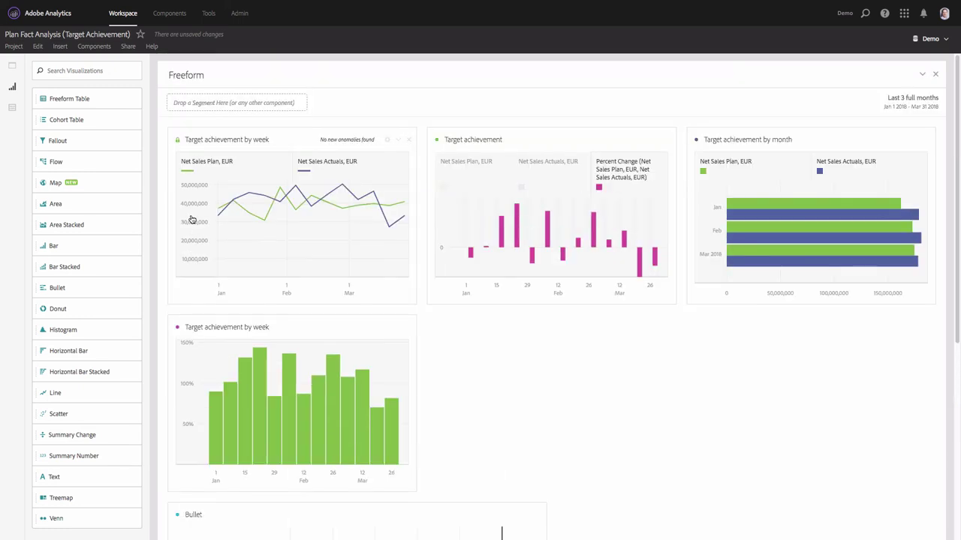
pyautogui.click(211, 325)
pyautogui.hotkey('ctrl', 'c')
pyautogui.scroll(-3, 212, 322)
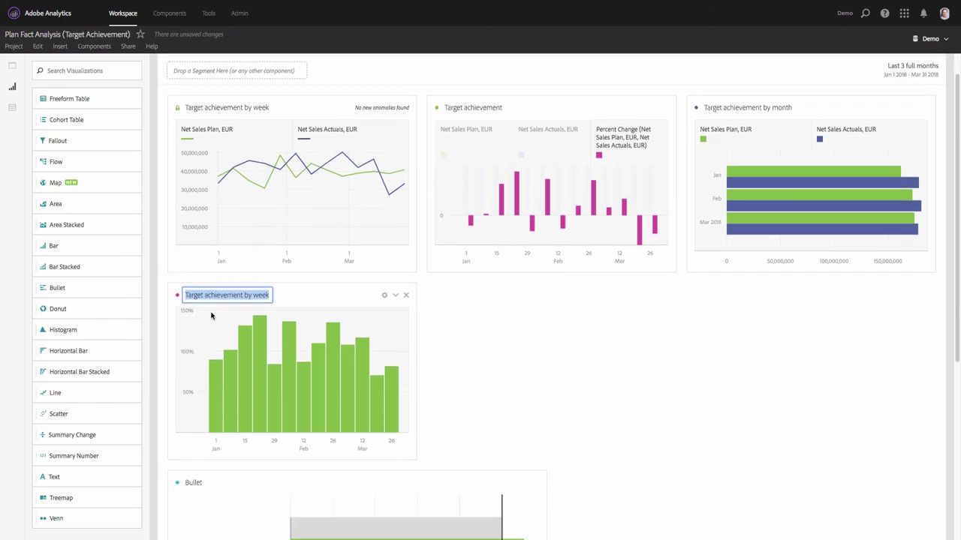
pyautogui.click(192, 337)
pyautogui.hotkey('ctrl', 'v')
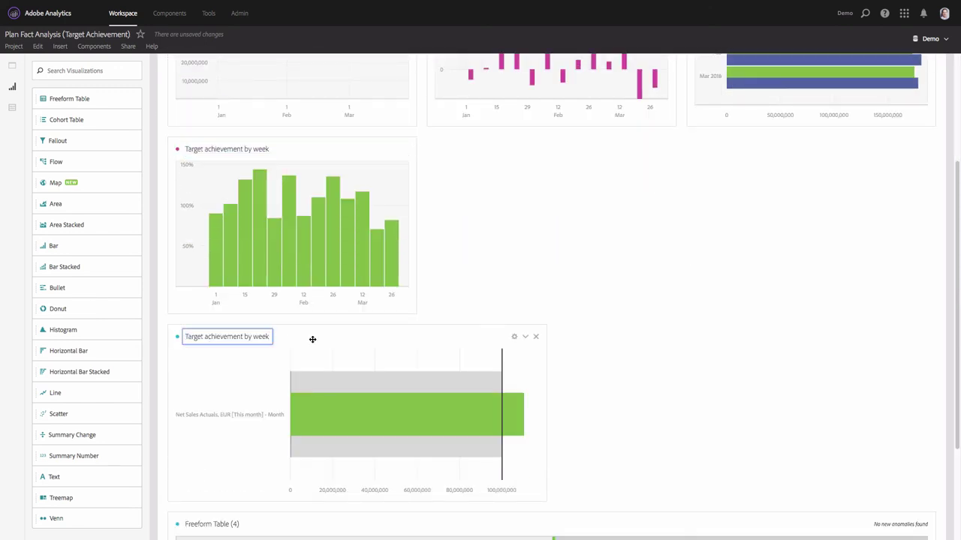
pyautogui.hotkey('ctrl', 'shift', 'Left')
pyautogui.hotkey('ctrl', 'shift', 'Left')
pyautogui.press('BackSpace')
pyautogui.press('BackSpace')
pyautogui.write(', April')
pyautogui.press('Return')
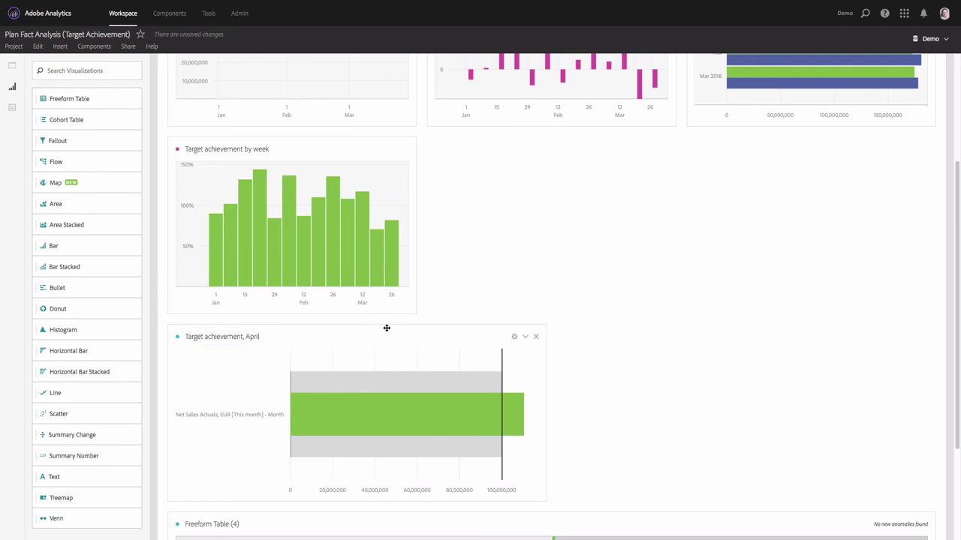
# Step: Place the April chart beside the weekly bars, widen it to fill the row, and hide its source table
pyautogui.moveTo(388, 328); pyautogui.dragTo(638, 167)
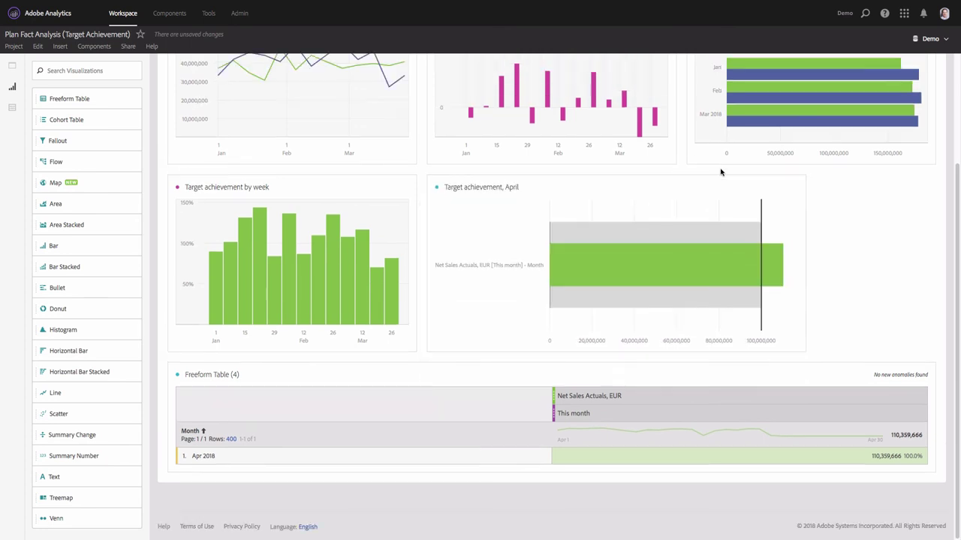
pyautogui.moveTo(805, 215); pyautogui.dragTo(930, 218)
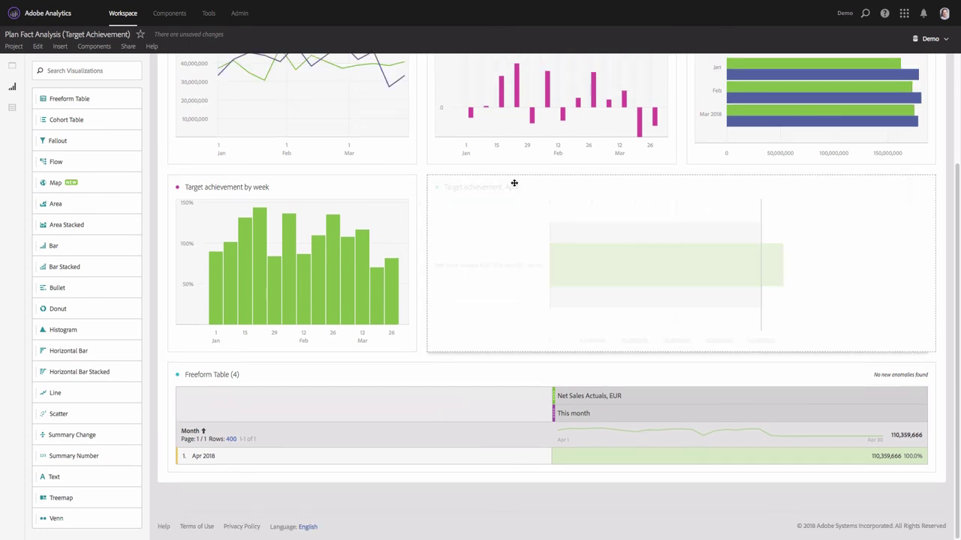
pyautogui.click(437, 190)
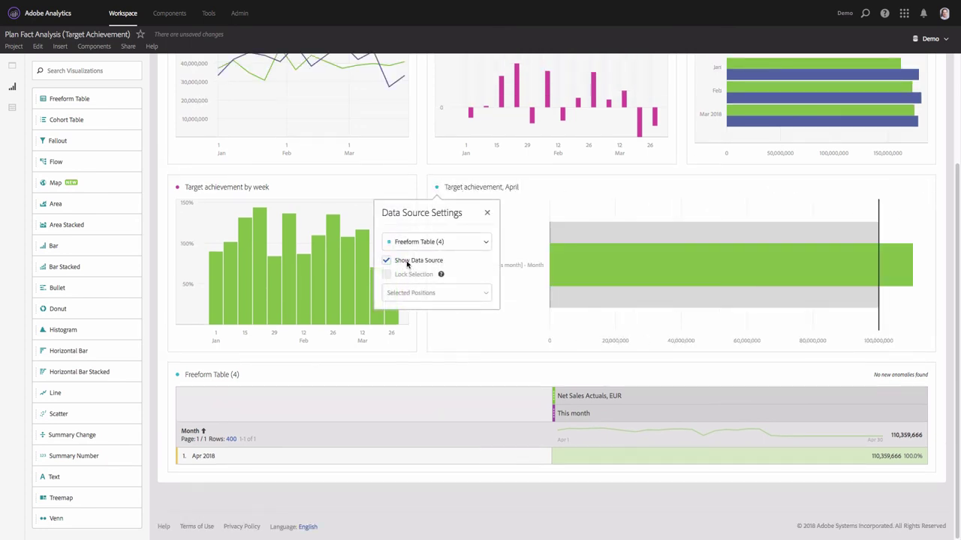
pyautogui.click(386, 260)
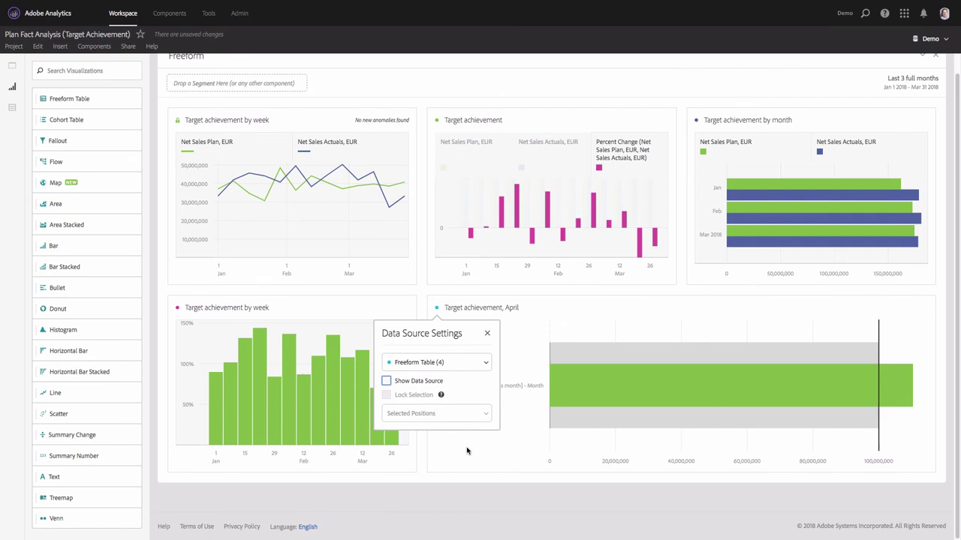
pyautogui.click(458, 474)
pyautogui.scroll(1, 482, 500)
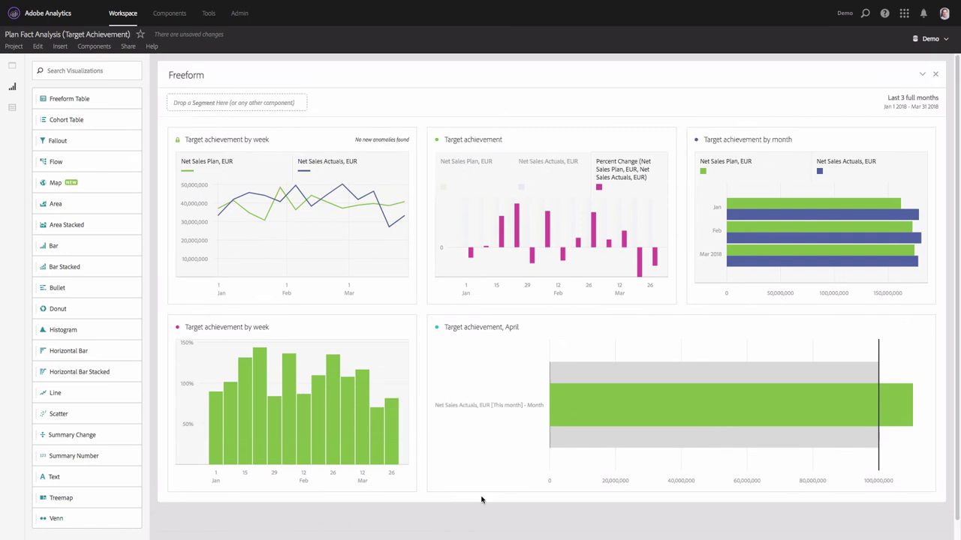